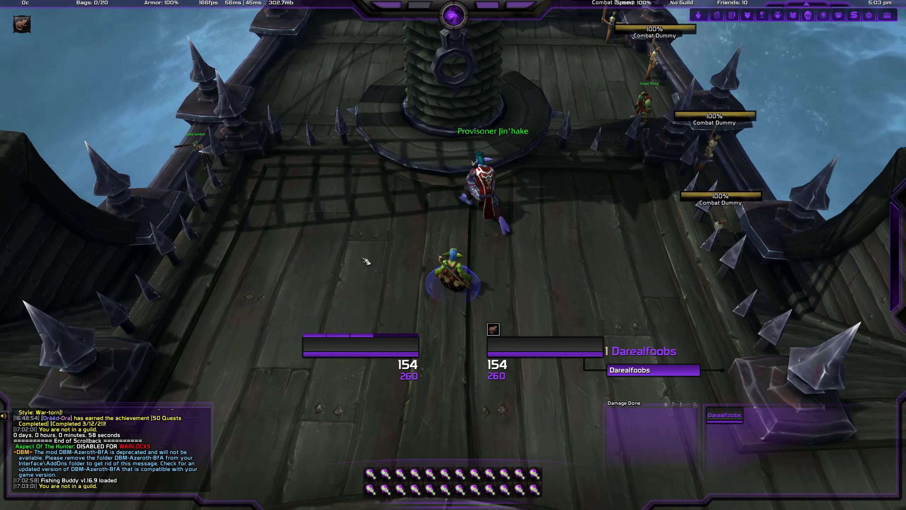
pyautogui.moveTo(365, 259); pyautogui.dragTo(370, 246)
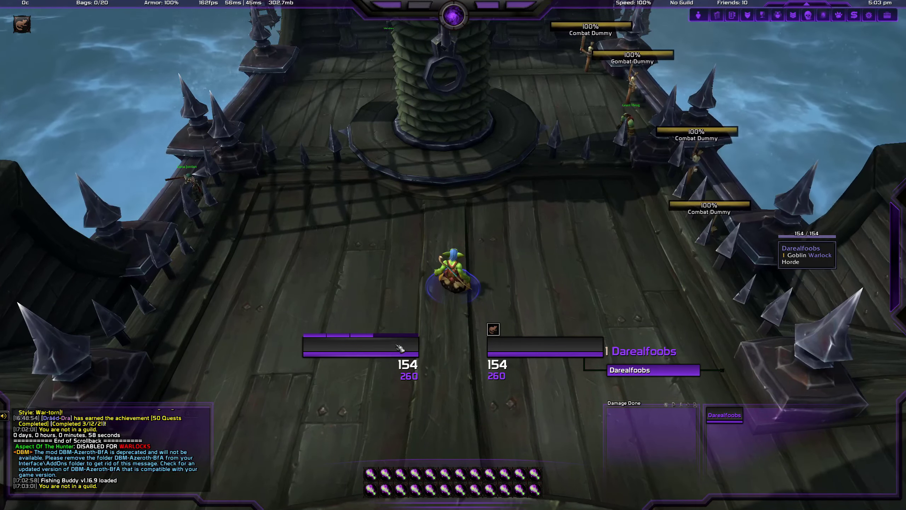
pyautogui.moveTo(524, 366); pyautogui.dragTo(556, 358)
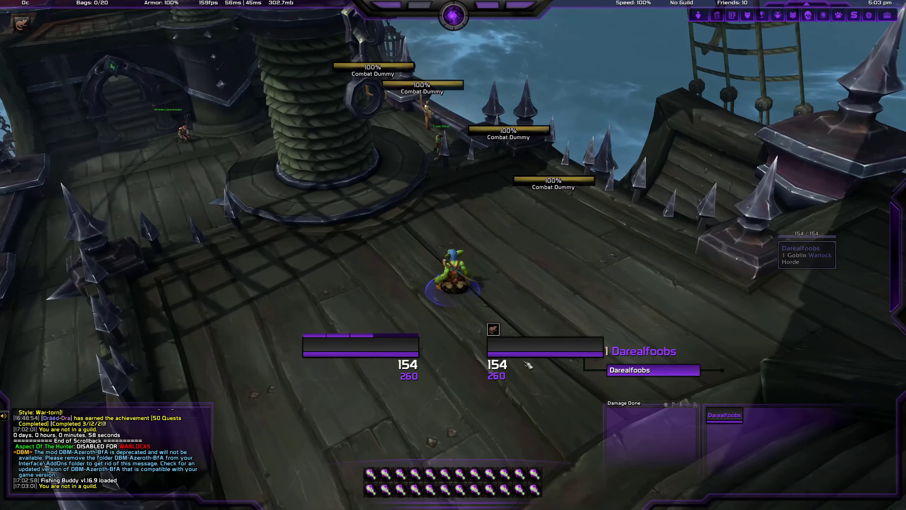
pyautogui.moveTo(386, 245); pyautogui.dragTo(357, 245)
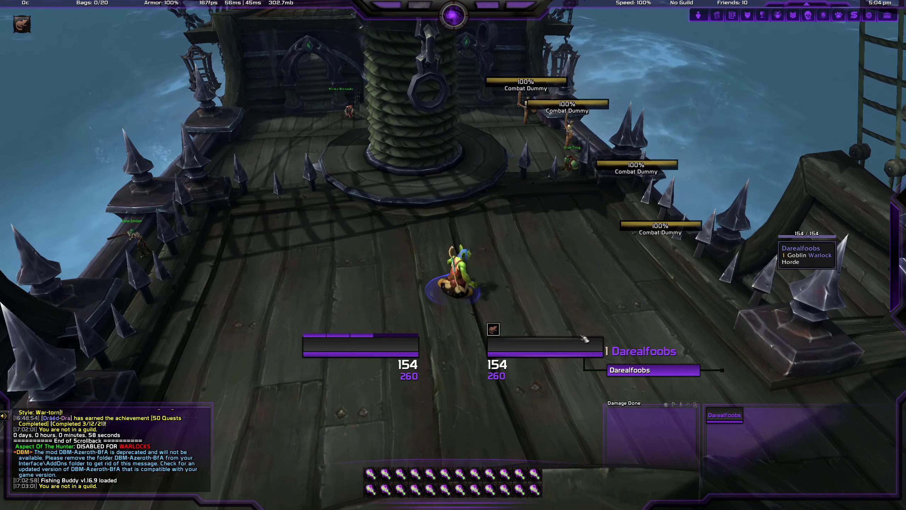
pyautogui.click(890, 267)
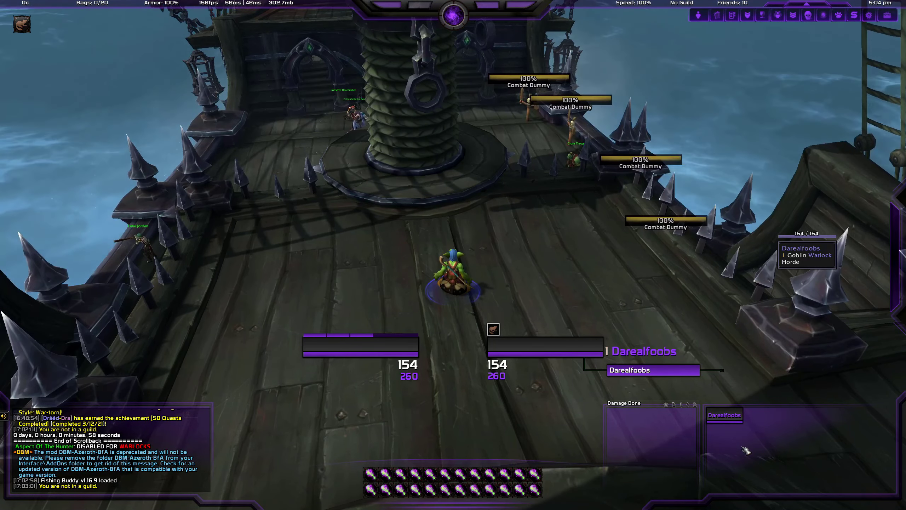
pyautogui.moveTo(645, 436)
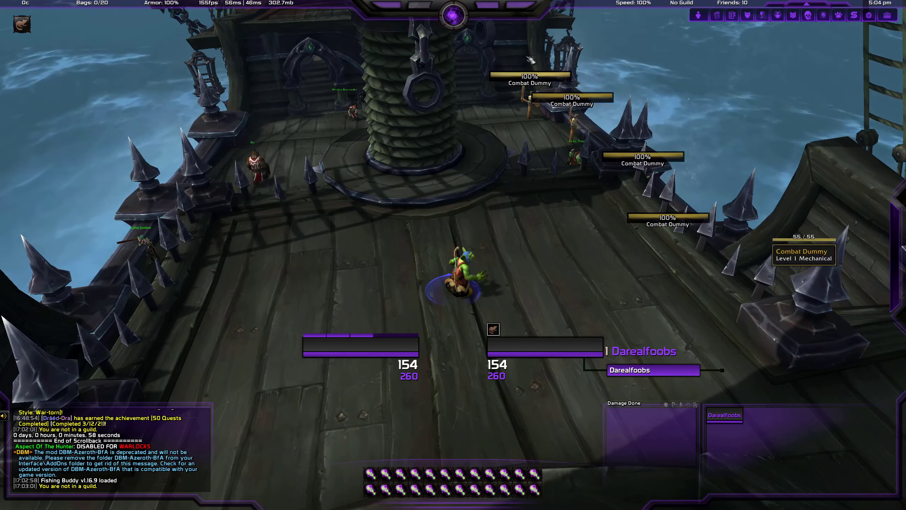
# - Hide and reshow the raid and Damage Done panels individually, and toggle all interface panels together with the central orb
pyautogui.click(510, 6)
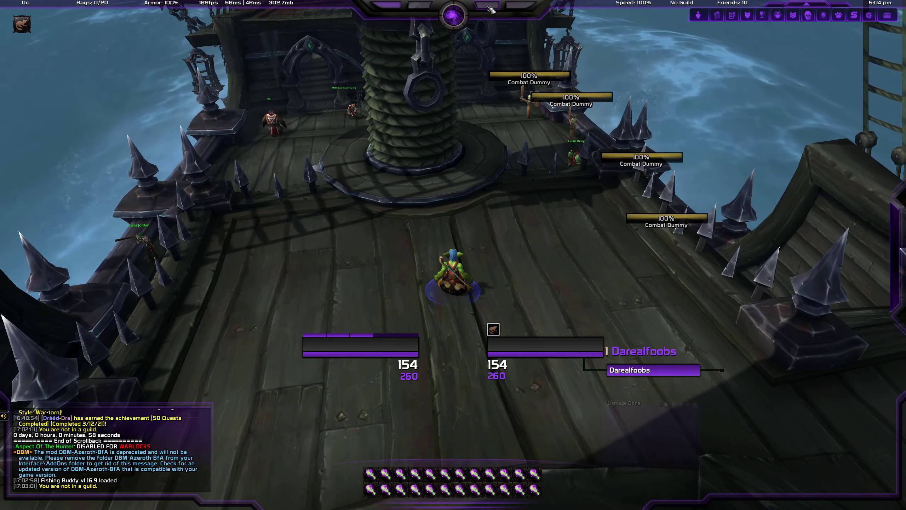
pyautogui.click(501, 8)
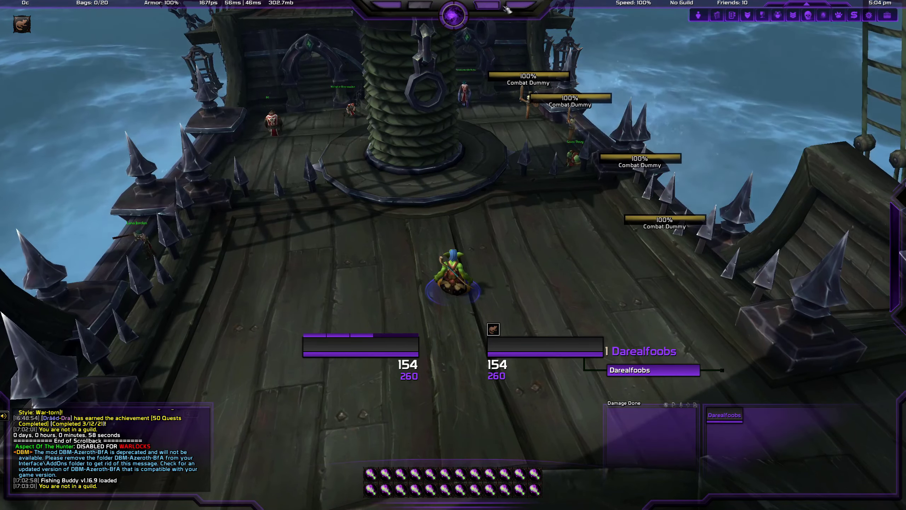
pyautogui.click(522, 5)
pyautogui.click(453, 20)
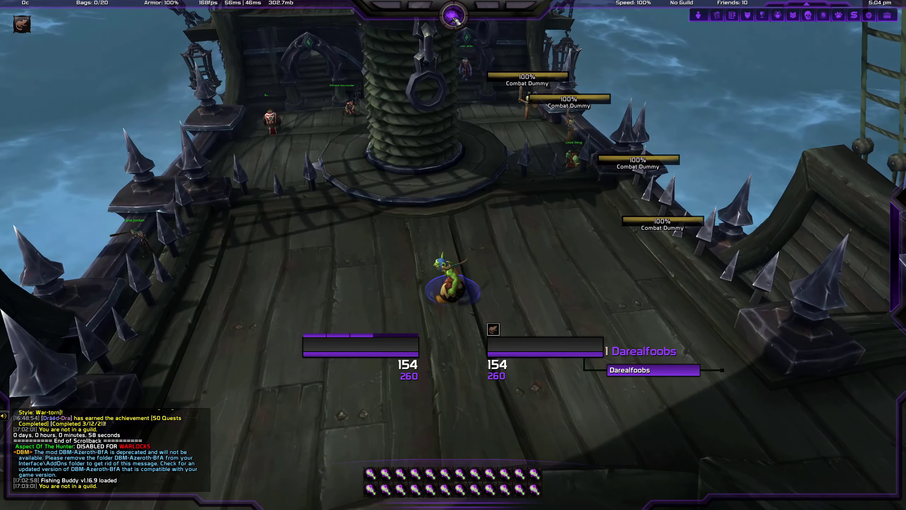
pyautogui.click(454, 23)
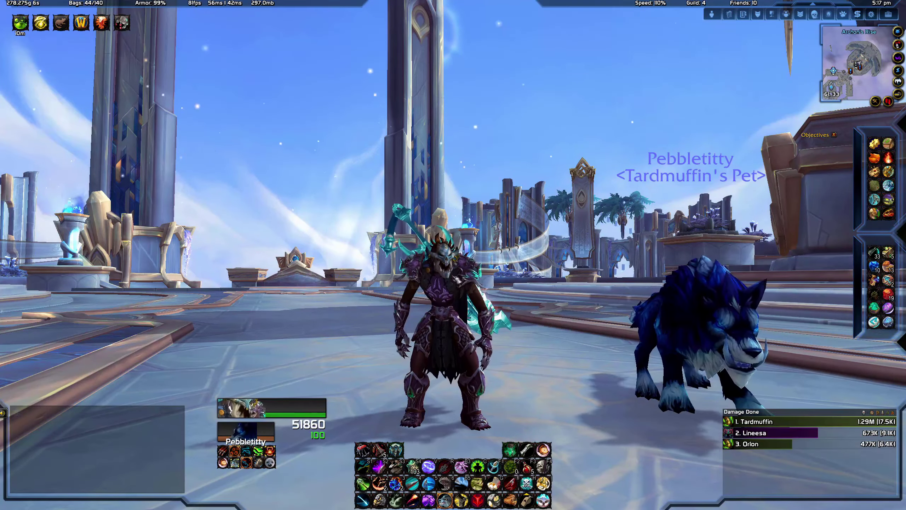
pyautogui.moveTo(454, 277)
pyautogui.mouseDown()
pyautogui.moveTo(403, 282)
pyautogui.moveTo(467, 277)
pyautogui.mouseUp()
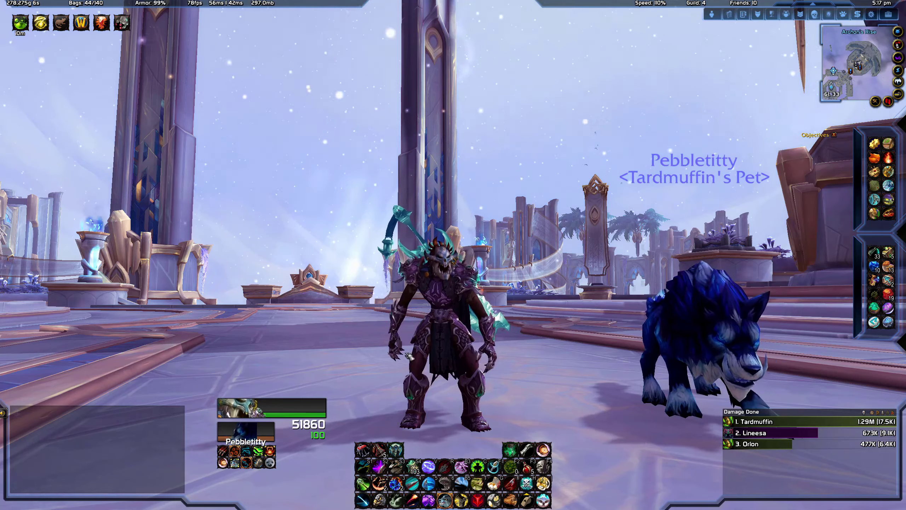
pyautogui.click(427, 339)
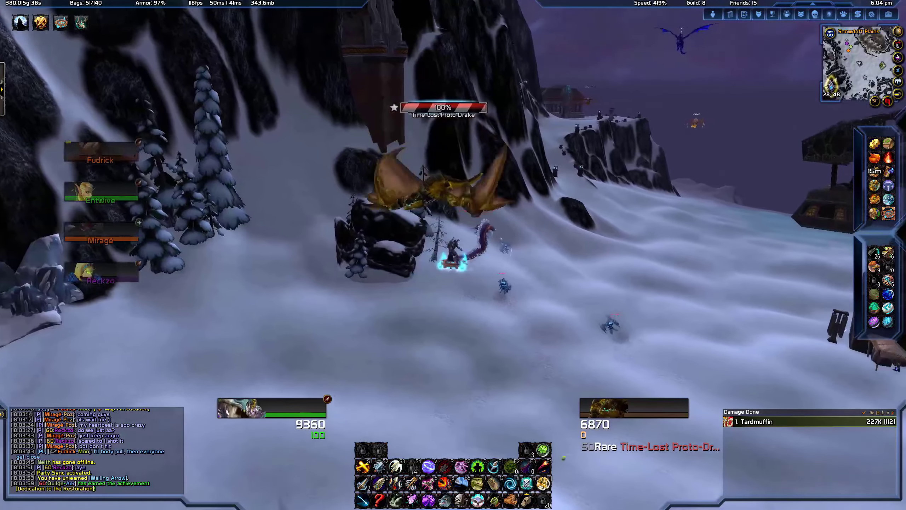
pyautogui.press('a')
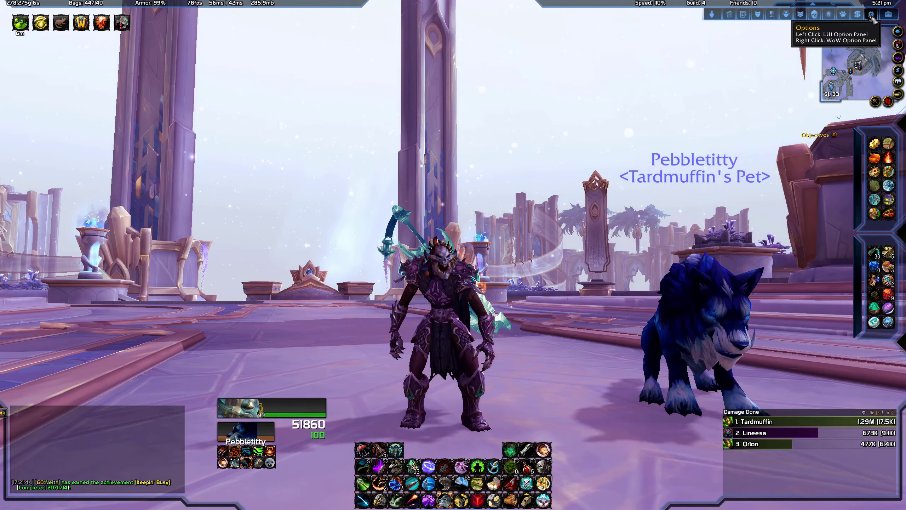
# - Open the LUI options and look through the General category's Welcome, Addons, Thanks and Settings pages
pyautogui.click(870, 15)
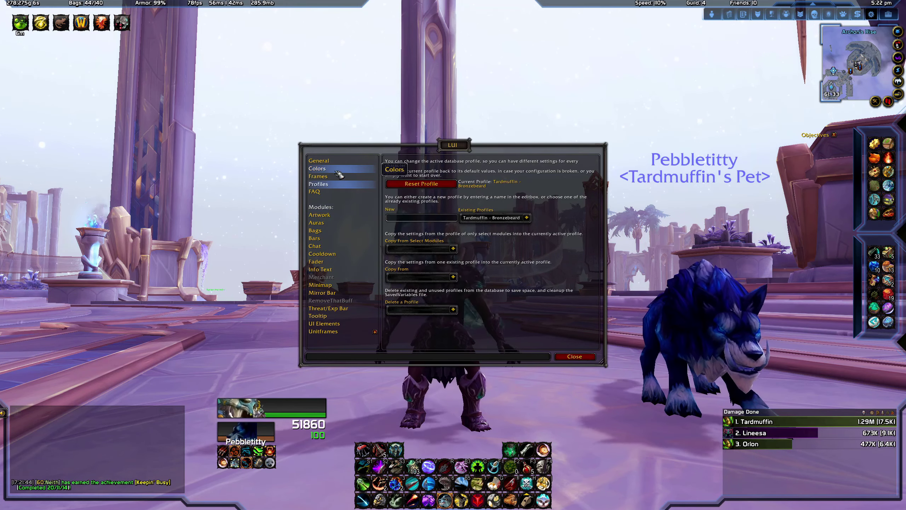
pyautogui.click(348, 161)
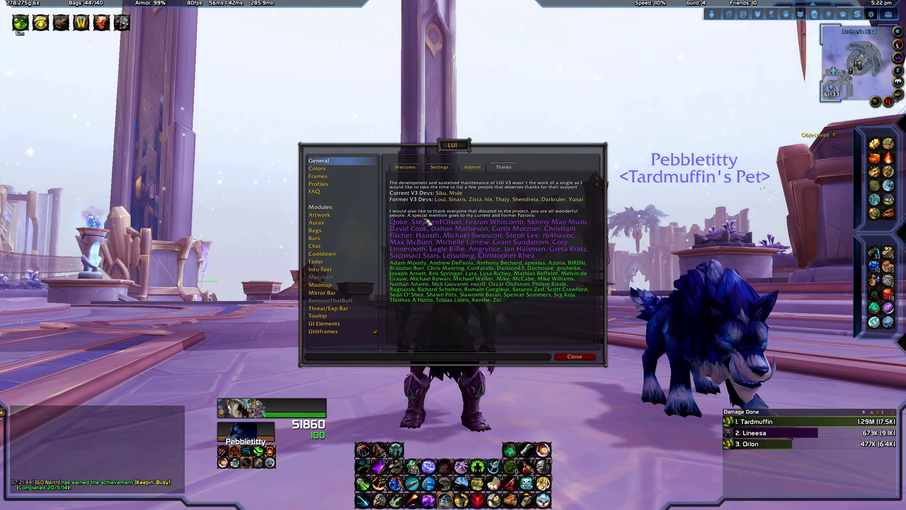
pyautogui.click(439, 167)
pyautogui.click(405, 167)
pyautogui.click(470, 168)
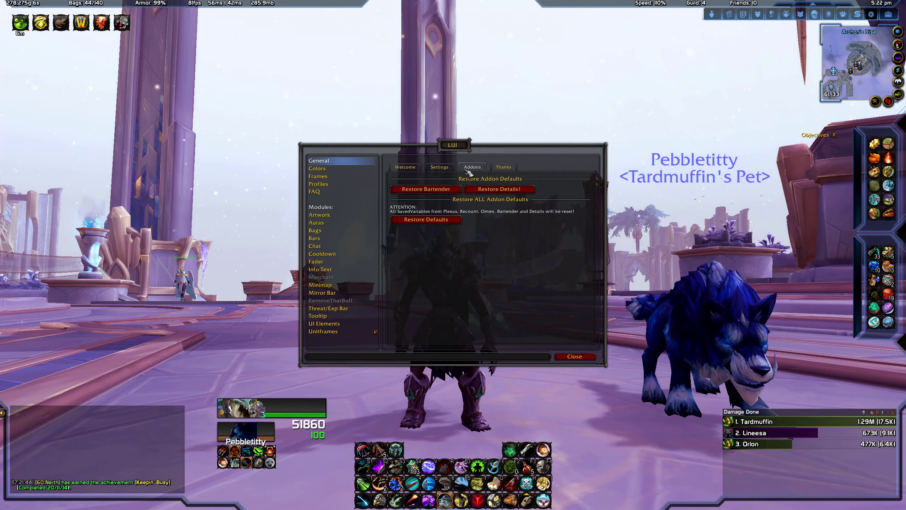
pyautogui.click(510, 167)
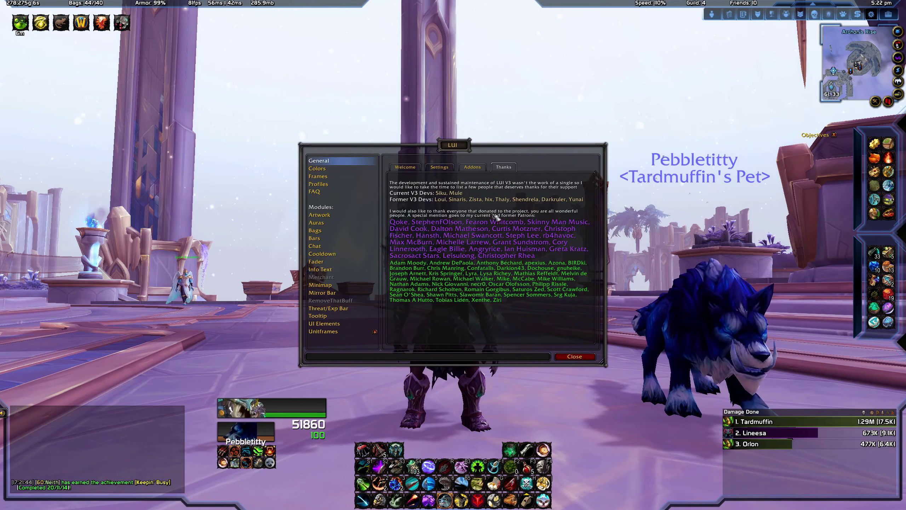
pyautogui.click(439, 167)
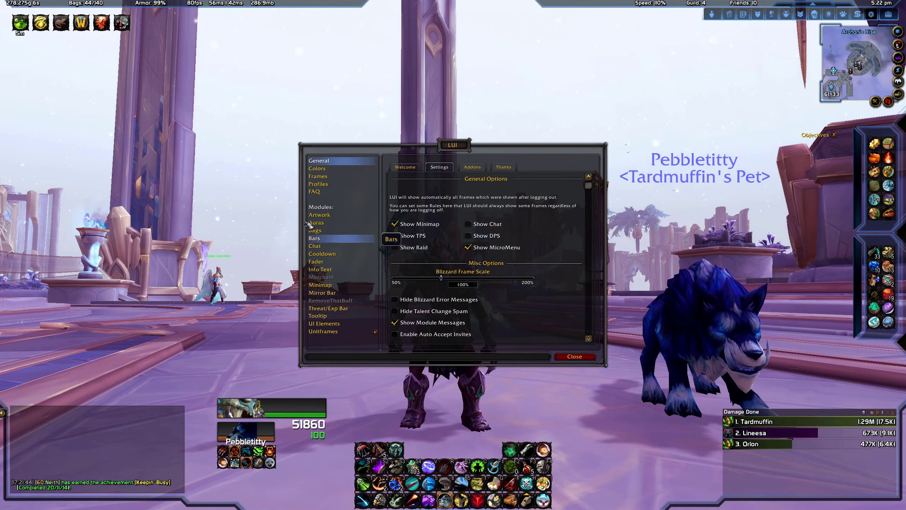
# - Review the LUI Colors settings, the Frames settings for the Dps and Chat panels, and the Profiles options
pyautogui.click(334, 171)
pyautogui.click(337, 178)
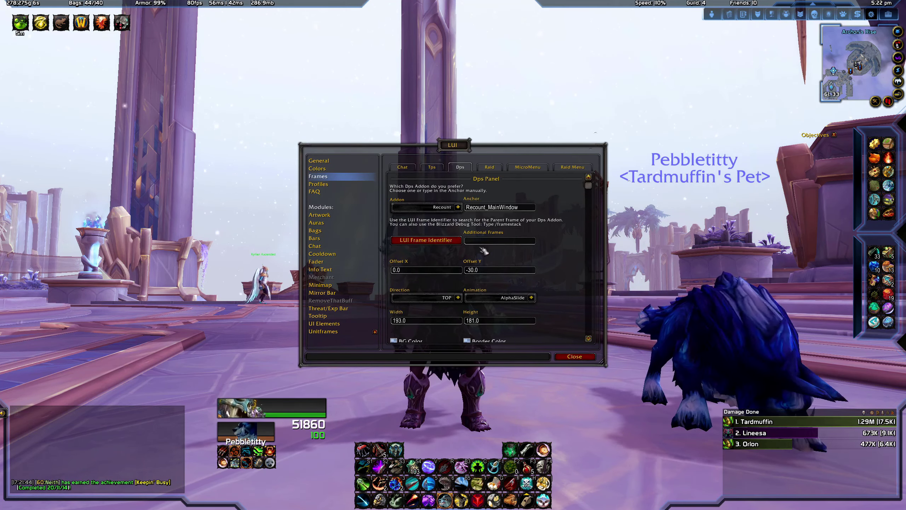
pyautogui.click(414, 167)
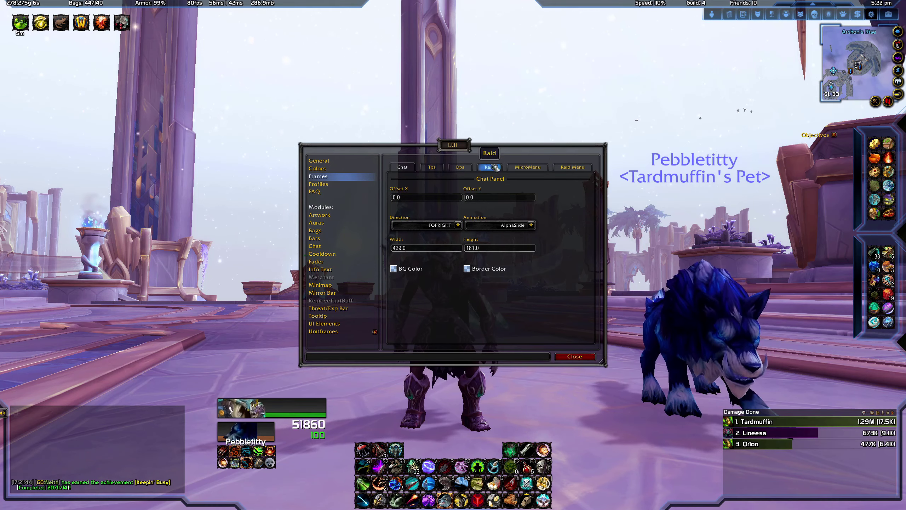
pyautogui.click(342, 185)
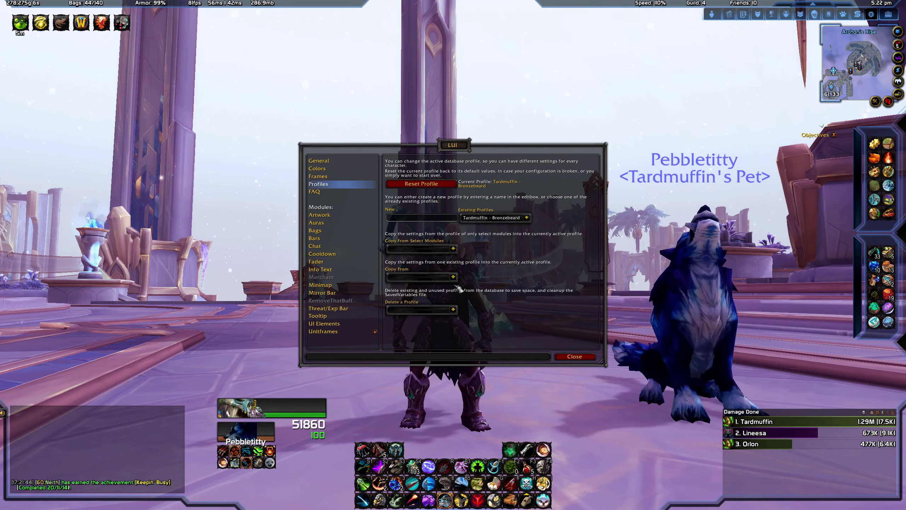
# - Switch Show Orb and Show Buttons on and back off in the Artwork module's upper artwork settings
pyautogui.click(345, 214)
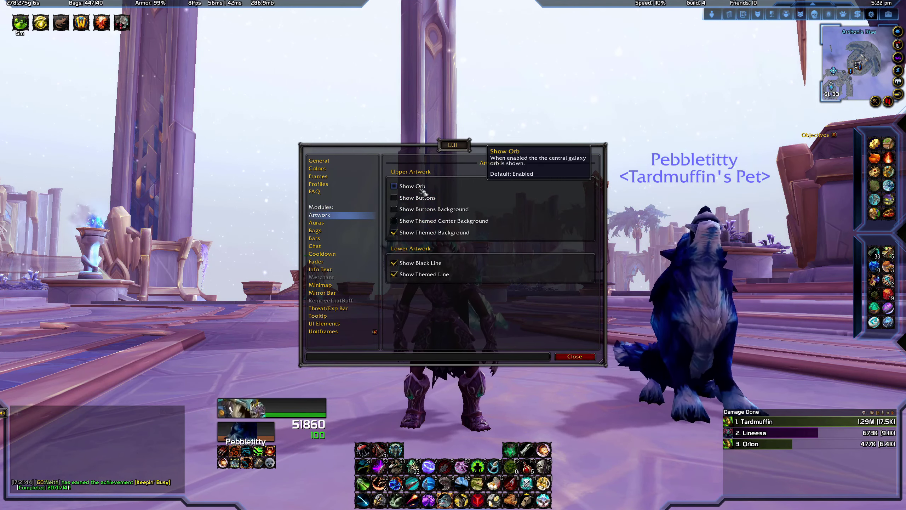
pyautogui.click(422, 188)
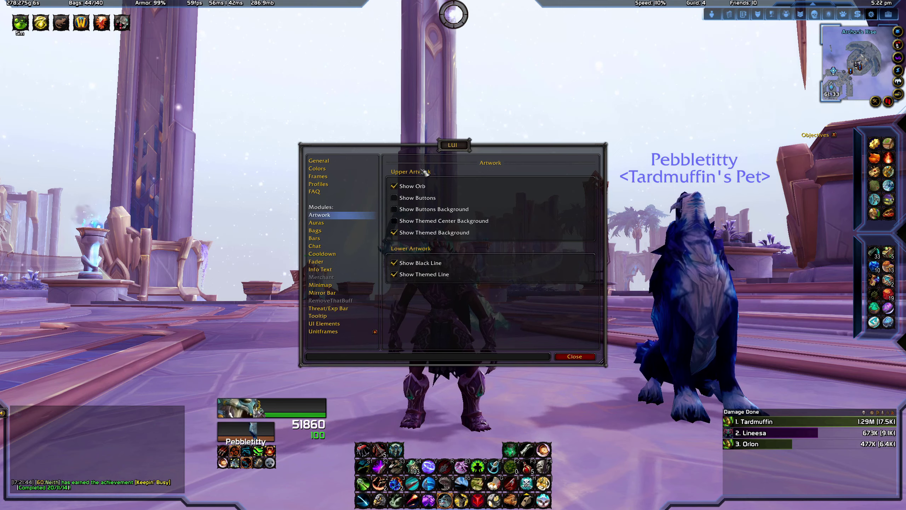
pyautogui.click(396, 198)
pyautogui.click(394, 185)
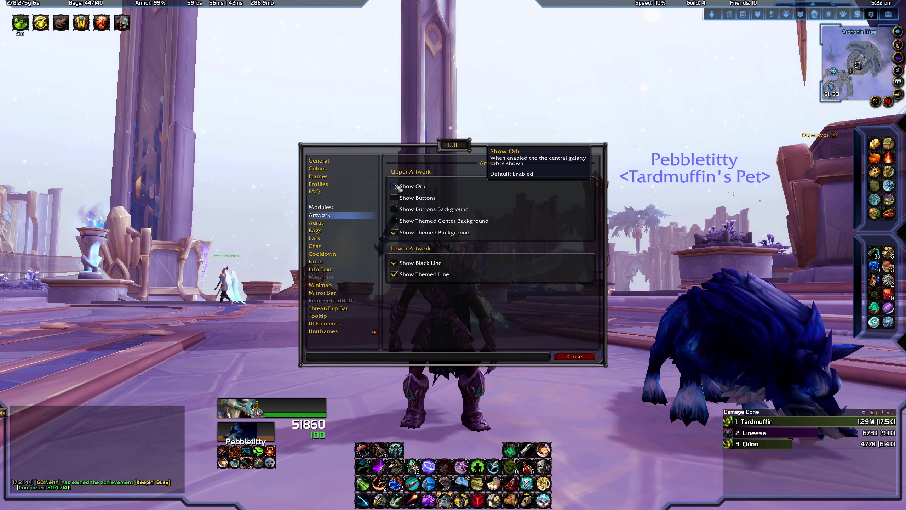
# - Review the Auras module's buff options, the Bags module's layout options and the Bars module's general settings
pyautogui.click(332, 222)
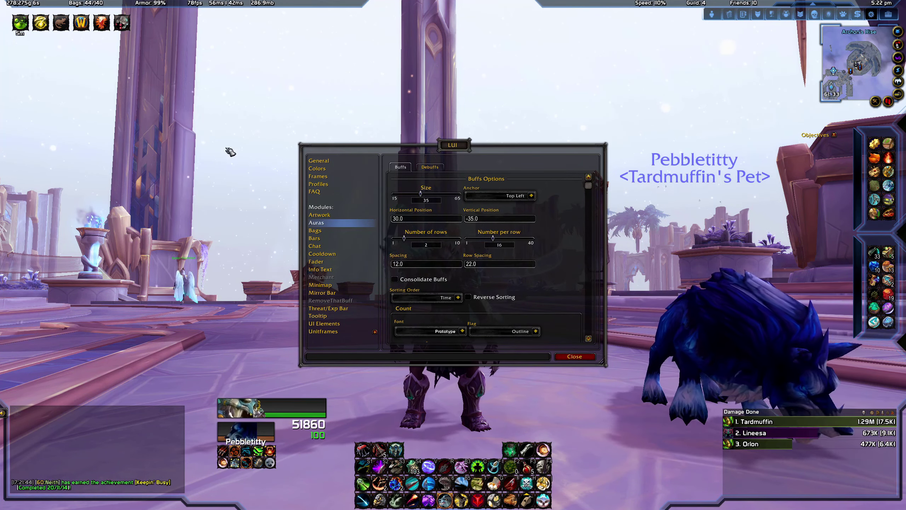
pyautogui.click(355, 231)
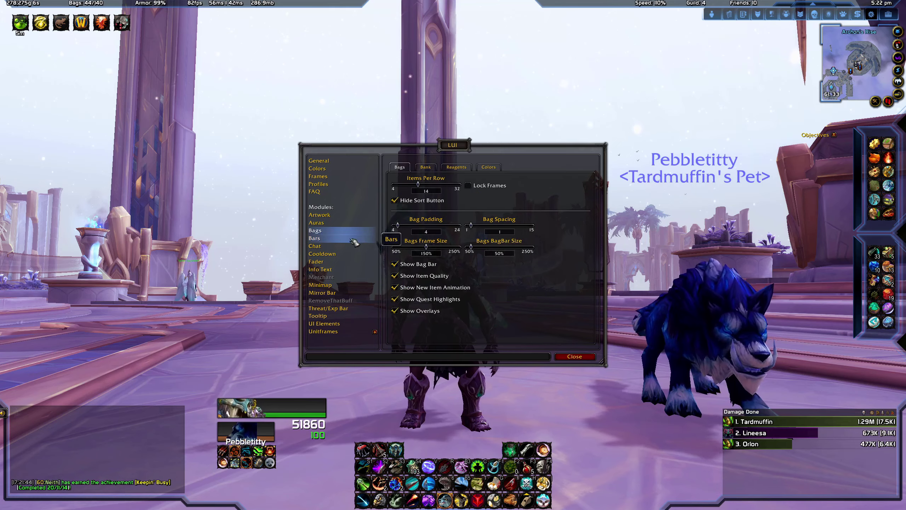
pyautogui.click(343, 242)
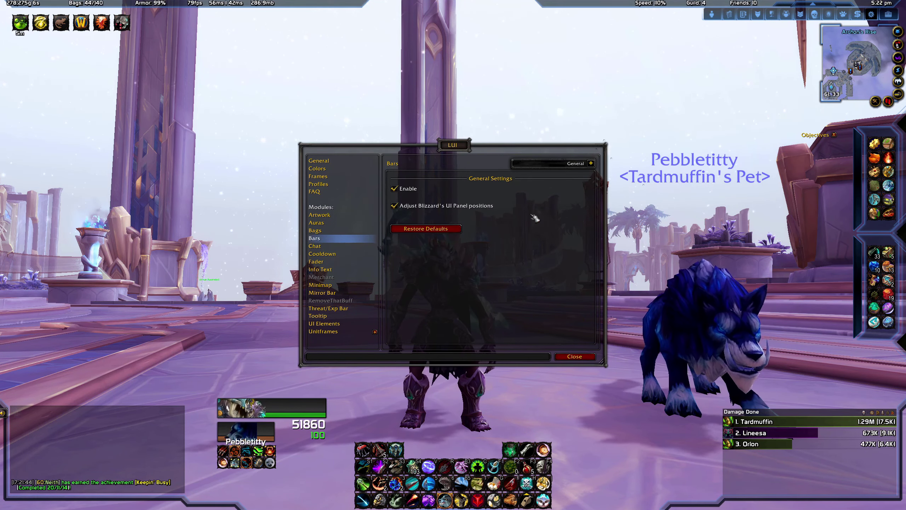
# - Try the Enable option for the Top Texture and the Bottom Texture in the Bars module
pyautogui.click(591, 163)
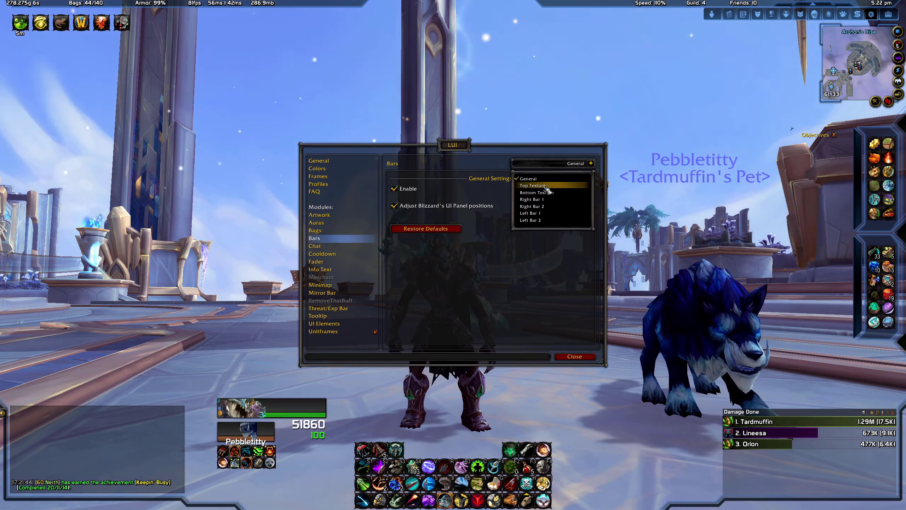
pyautogui.click(557, 186)
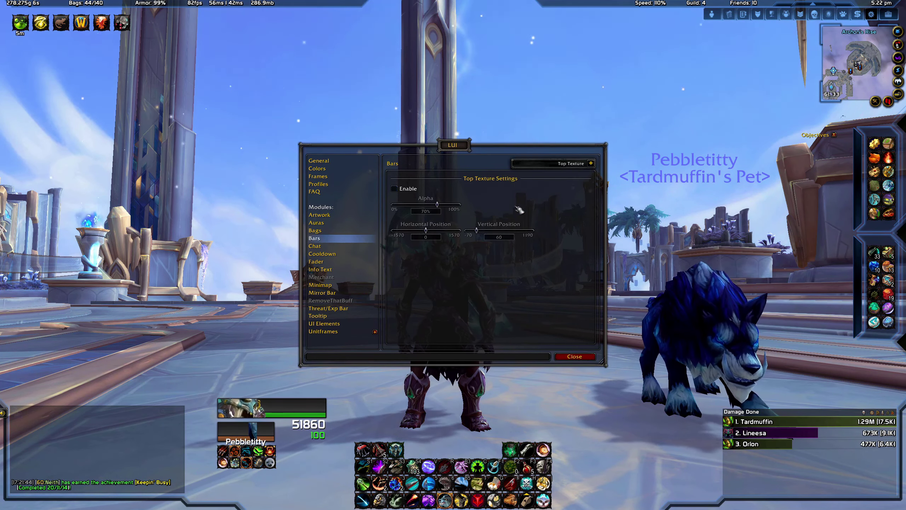
pyautogui.click(400, 191)
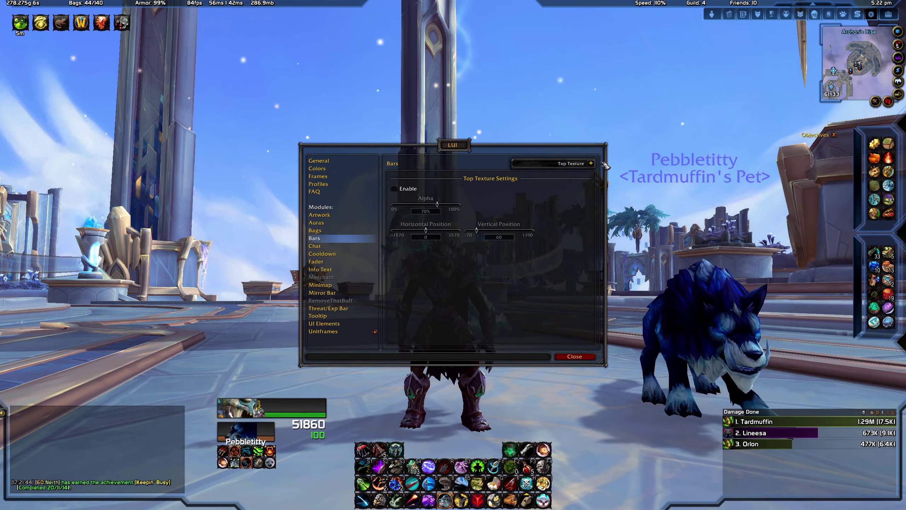
pyautogui.click(591, 163)
pyautogui.click(537, 193)
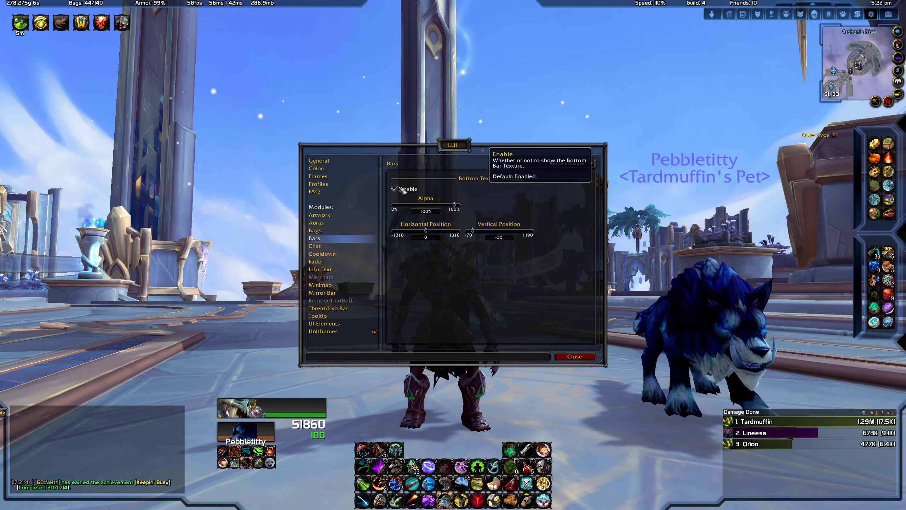
pyautogui.click(399, 189)
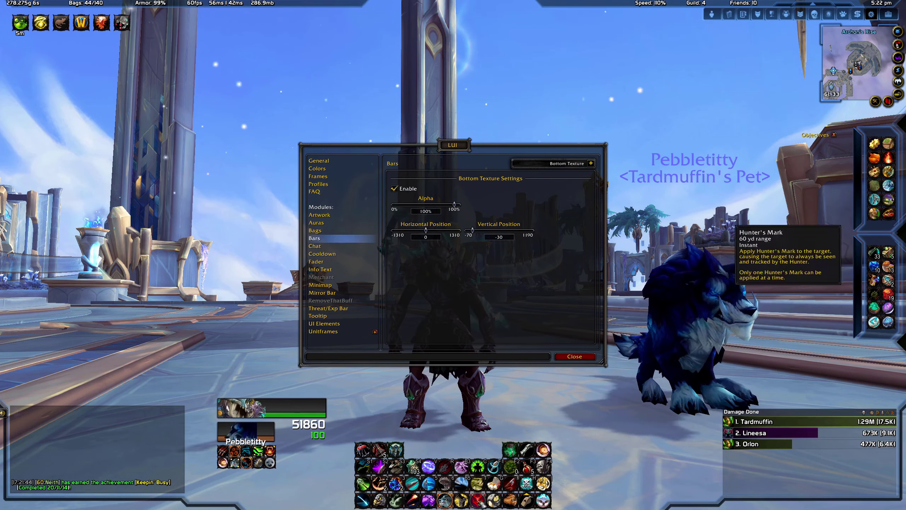
# - Turn Show Right Bar 1 off and back on in the Bars module's Right Bar 1 settings
pyautogui.click(590, 164)
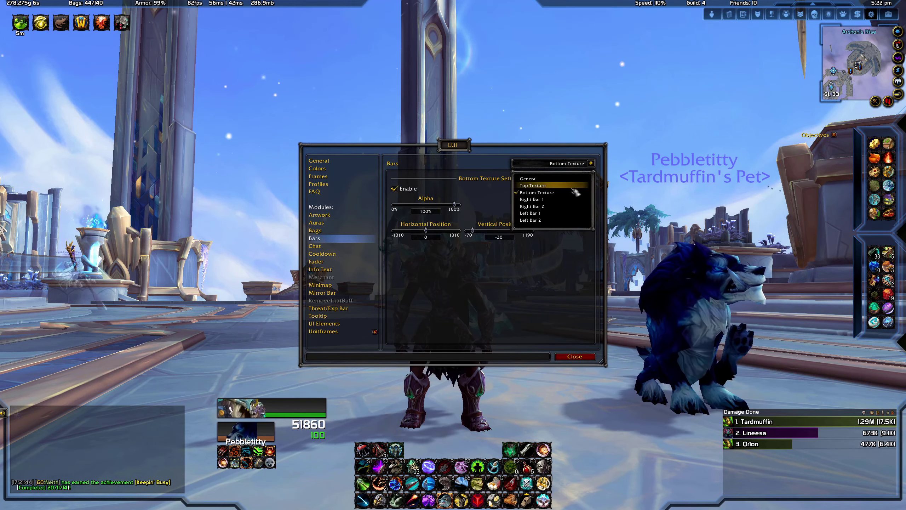
pyautogui.click(531, 199)
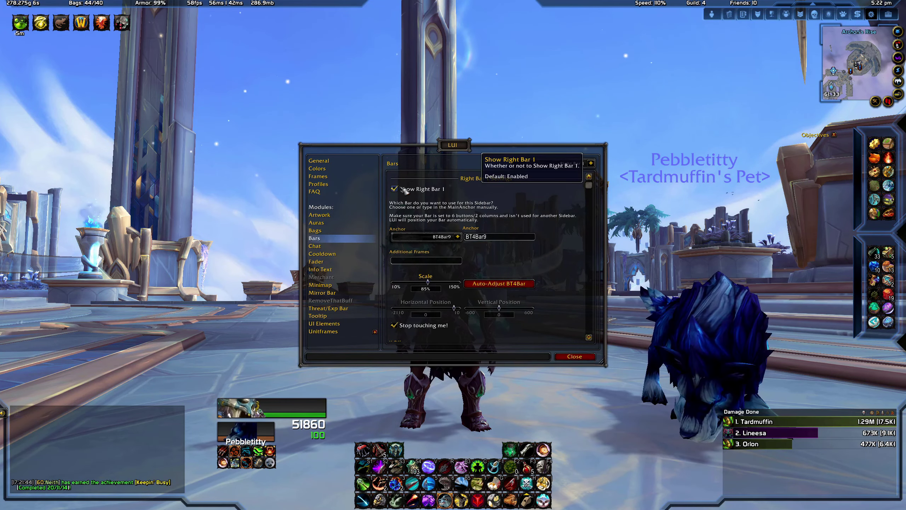
pyautogui.click(400, 189)
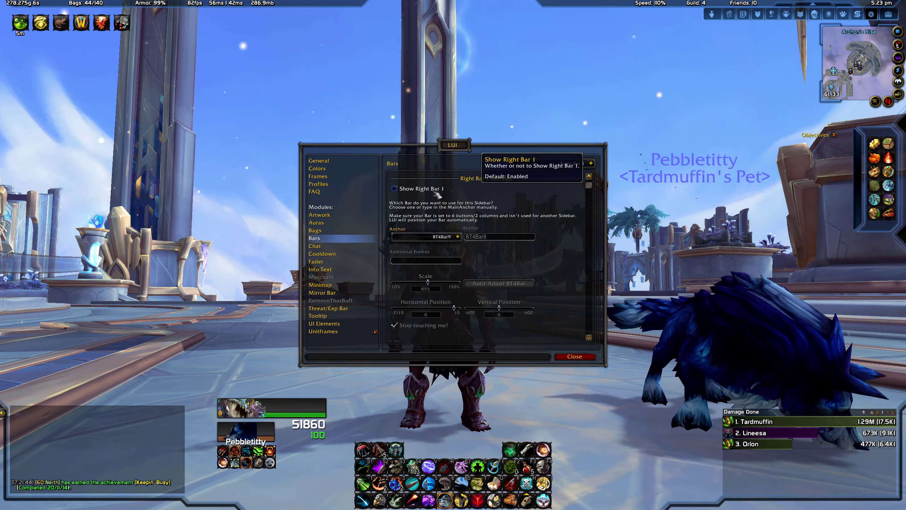
pyautogui.click(401, 188)
# - Try the Show Left Bar 2 option in the Bars module's Left Bar 2 settings
pyautogui.click(592, 163)
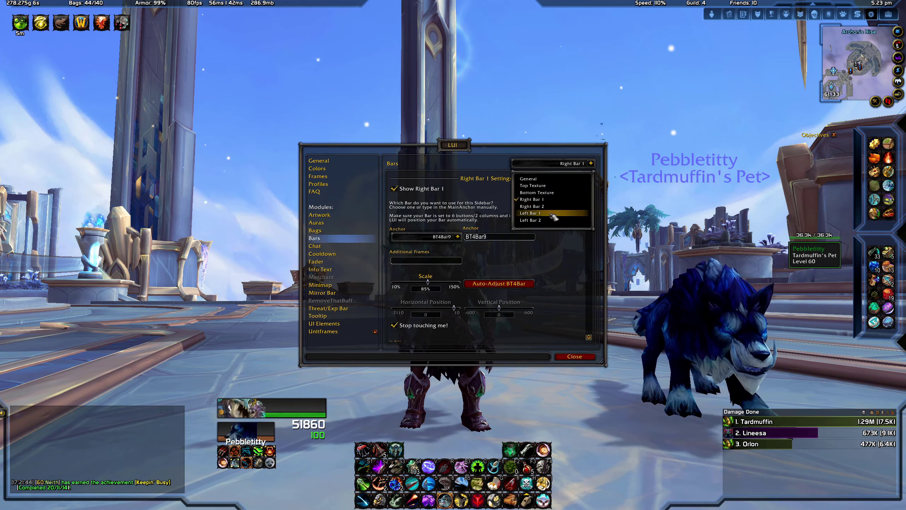
pyautogui.click(550, 220)
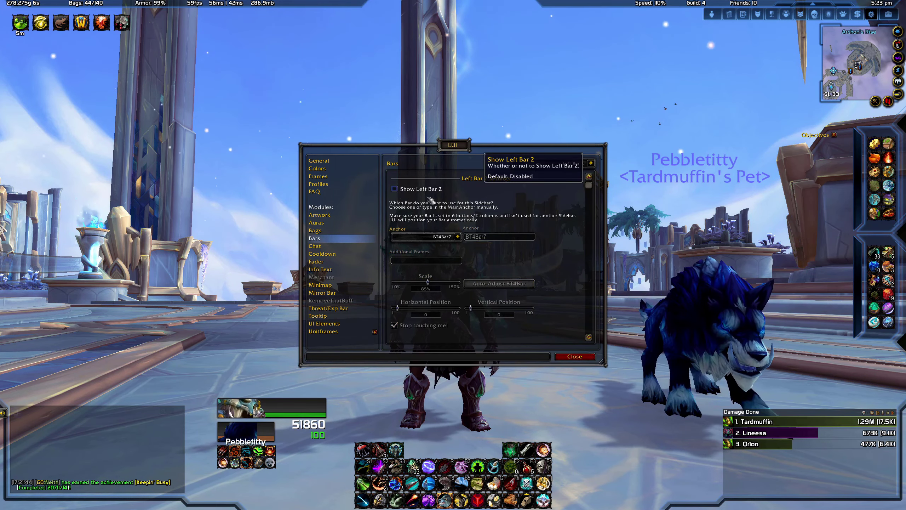
pyautogui.click(394, 188)
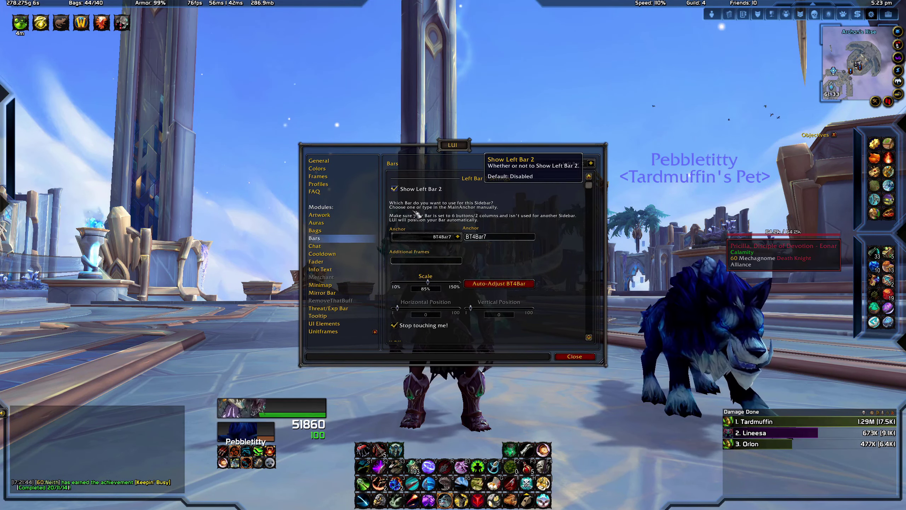
# - Review the Chat module's general settings and open the Friends settings of the Info Text module
pyautogui.click(353, 247)
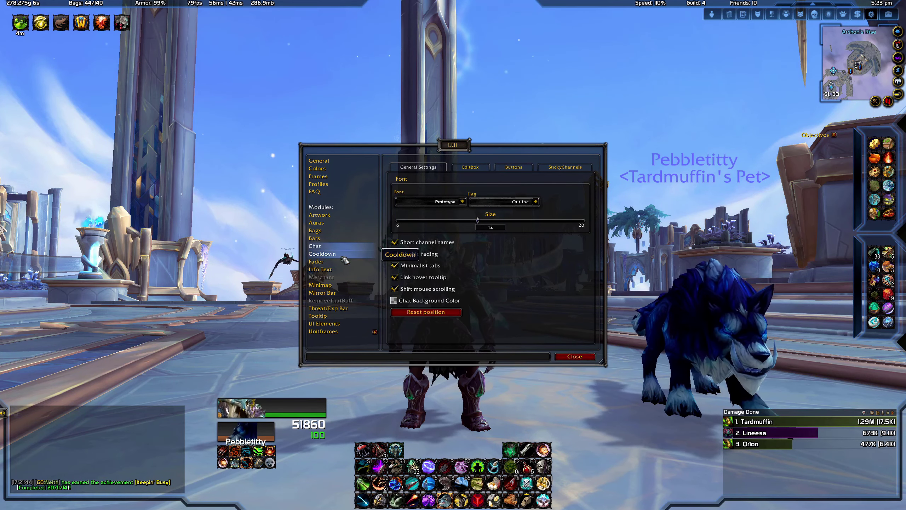
pyautogui.click(339, 269)
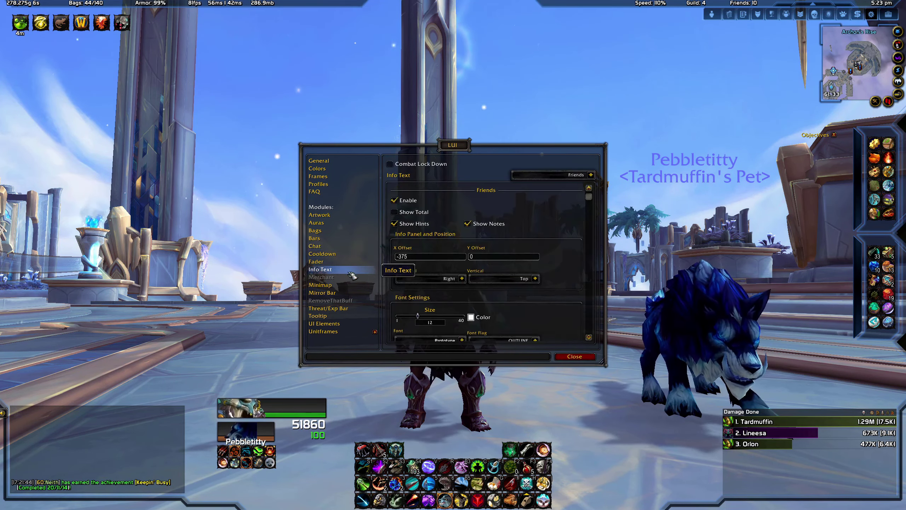
pyautogui.click(591, 175)
pyautogui.click(591, 176)
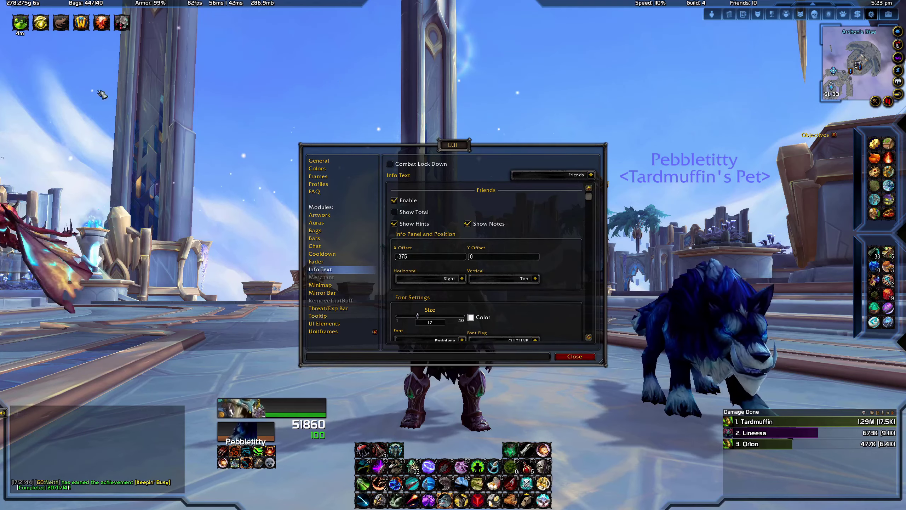
pyautogui.click(591, 175)
pyautogui.click(549, 235)
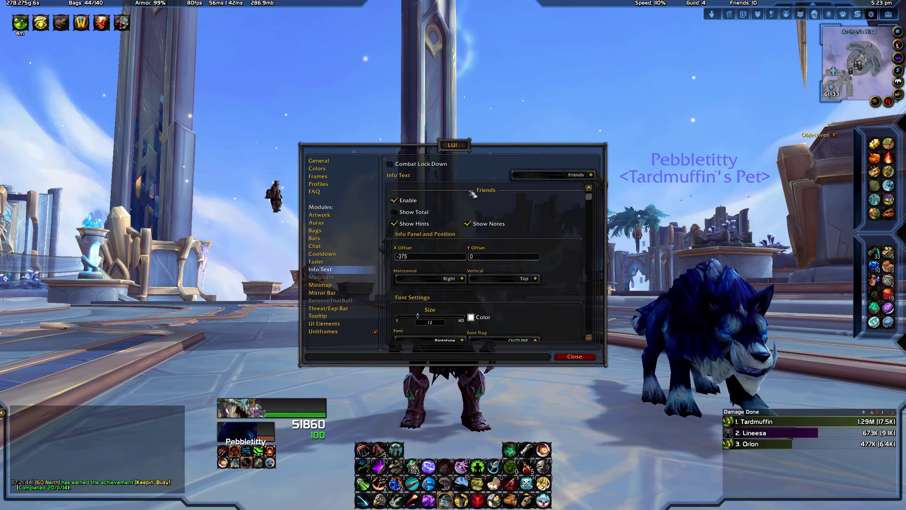
# - Turn the Friends info text off and back on, and check the list of available info texts
pyautogui.click(394, 201)
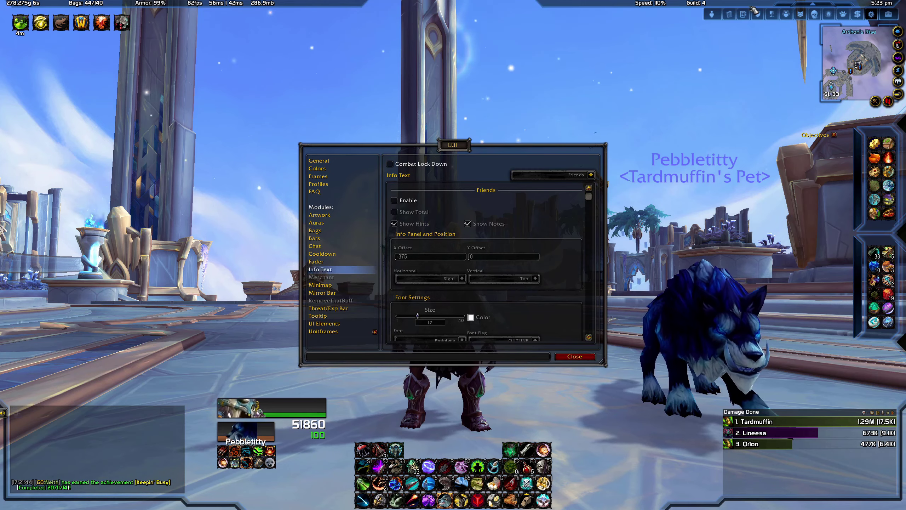
pyautogui.click(395, 201)
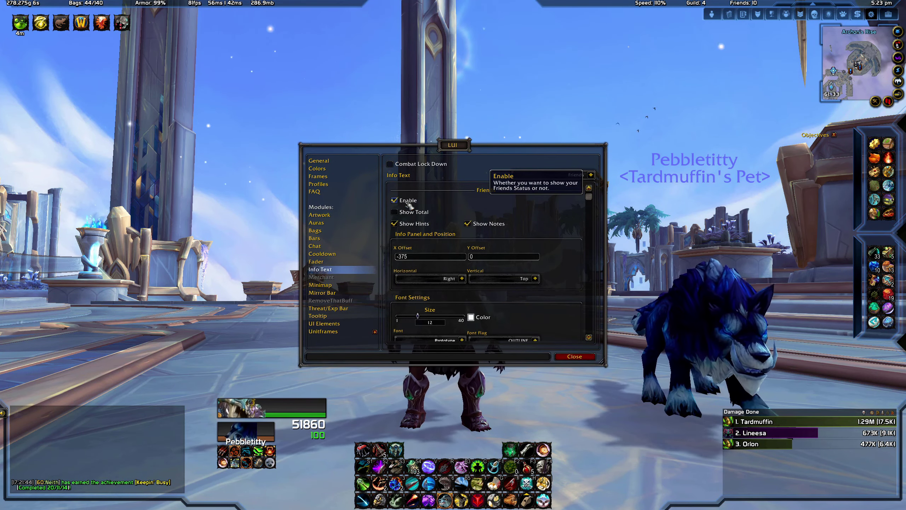
pyautogui.click(594, 178)
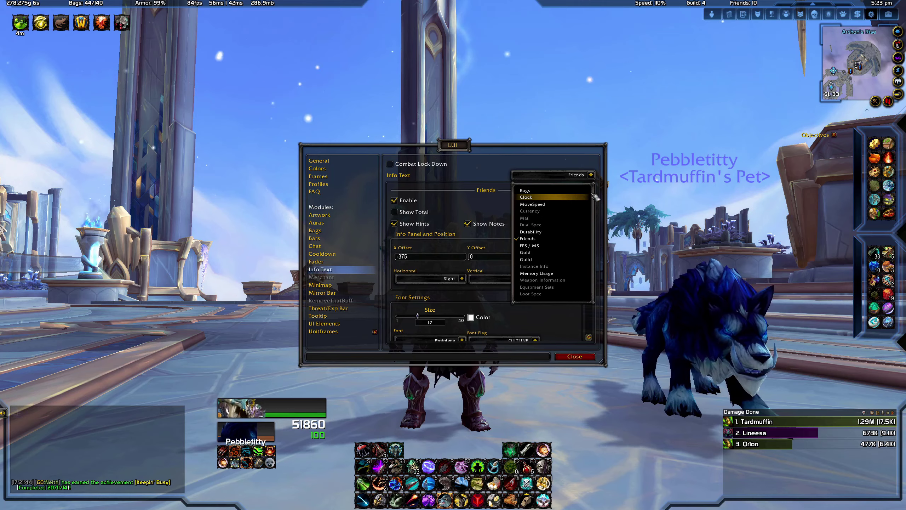
pyautogui.click(596, 178)
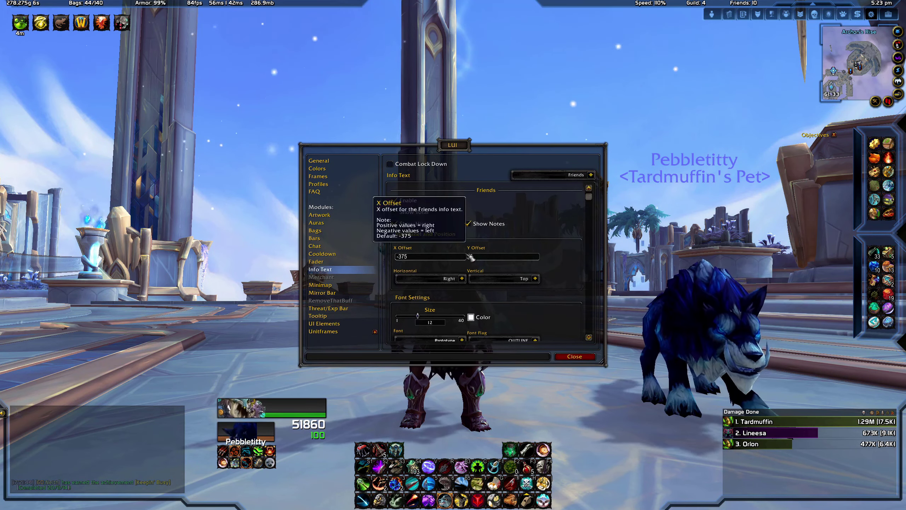
# - Review the settings of the Minimap, Threat/Exp Bar and UI Elements modules
pyautogui.click(346, 289)
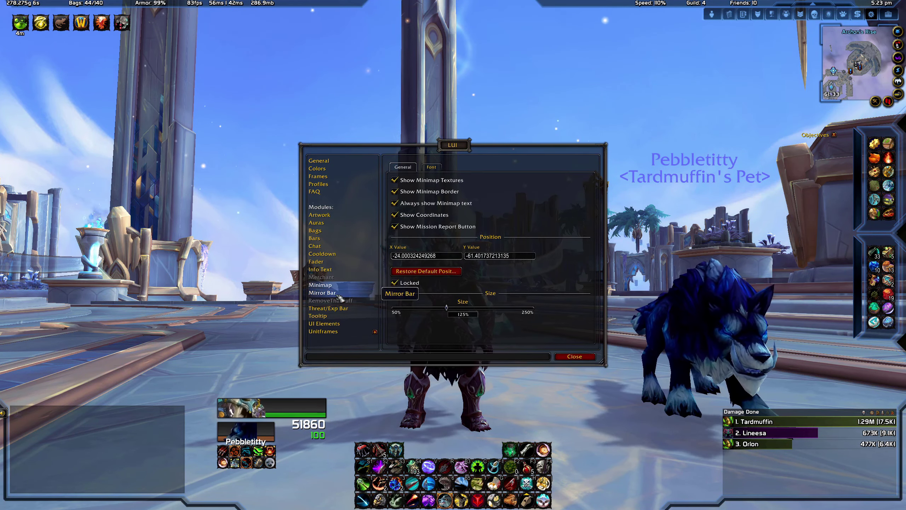
pyautogui.click(353, 308)
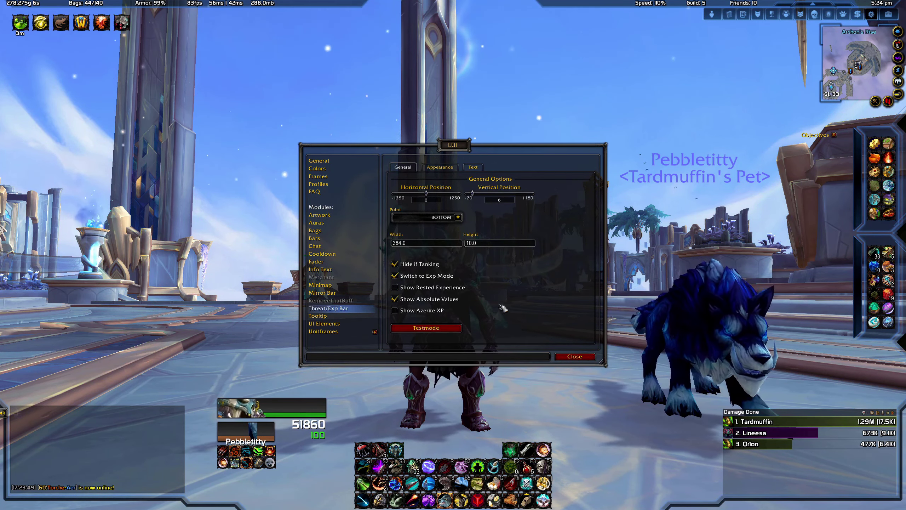
pyautogui.click(356, 324)
# - Review the Unitframes module's settings and look through its sub-pages, including Colors and Target
pyautogui.click(343, 332)
pyautogui.scroll(-6, 342, 250)
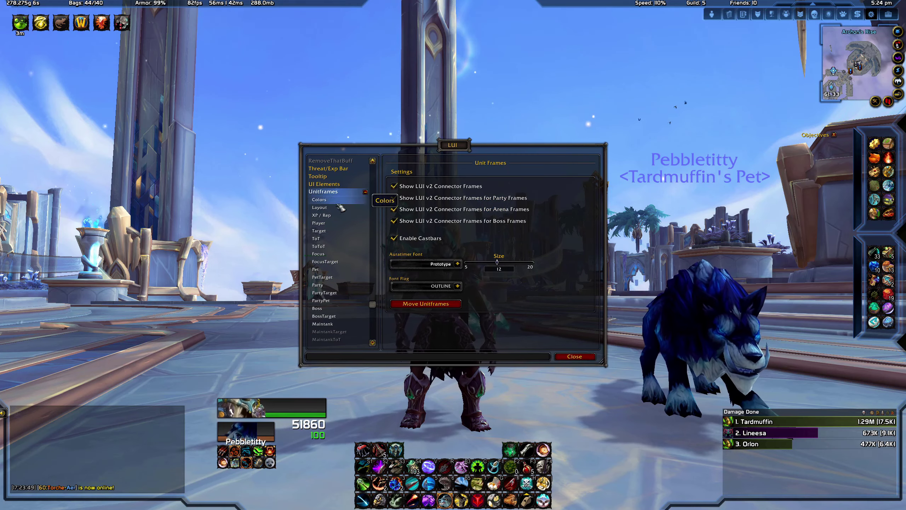
pyautogui.click(319, 199)
pyautogui.click(324, 293)
pyautogui.click(346, 239)
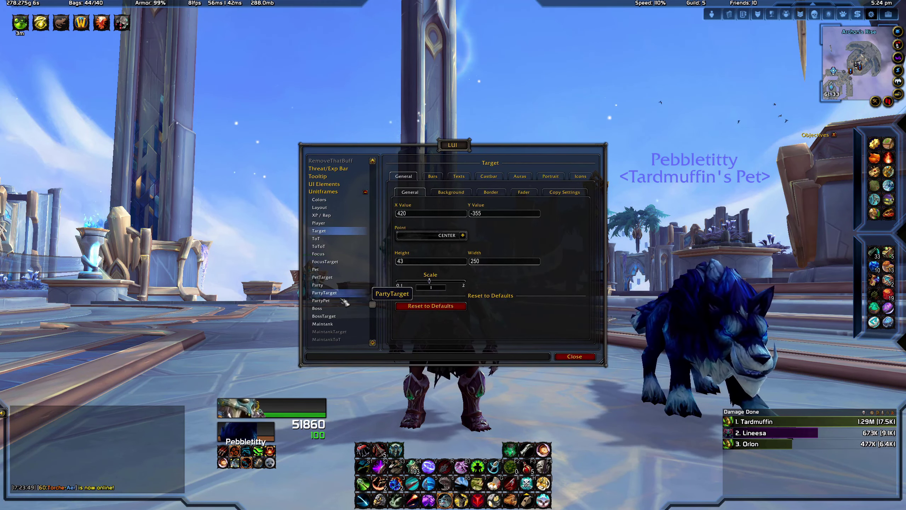
pyautogui.click(334, 230)
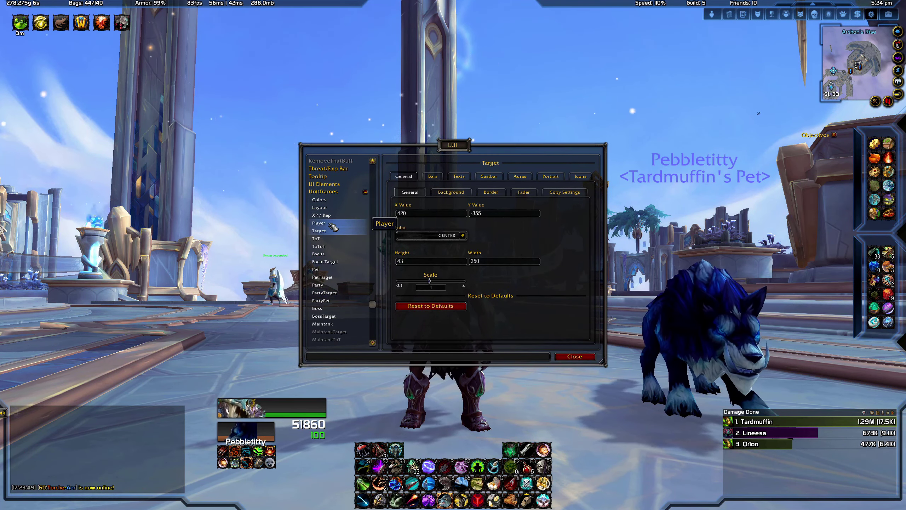
# - Review the Player unit frame's Castbar and Auras settings
pyautogui.click(332, 223)
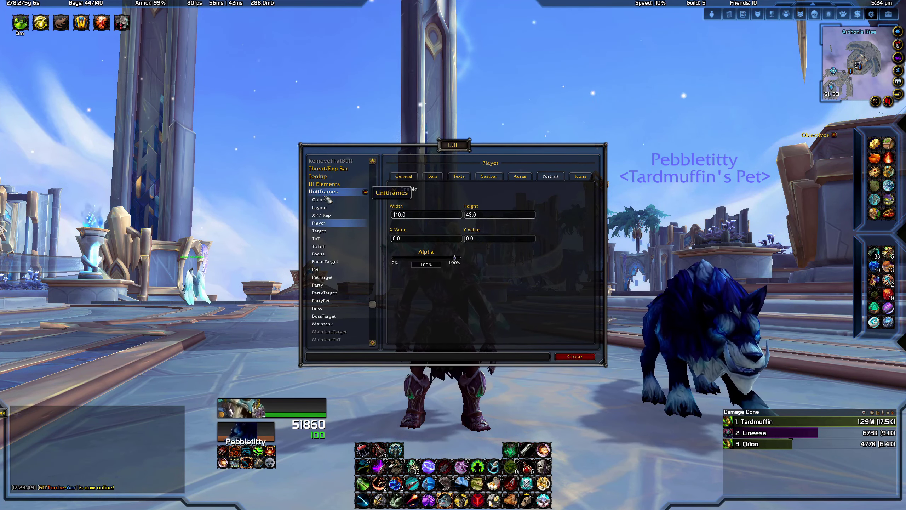
pyautogui.click(494, 176)
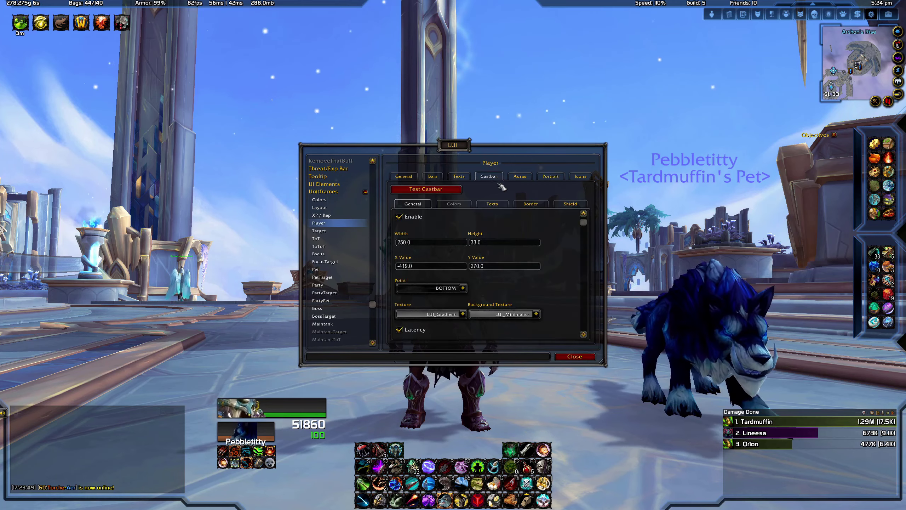
pyautogui.click(529, 177)
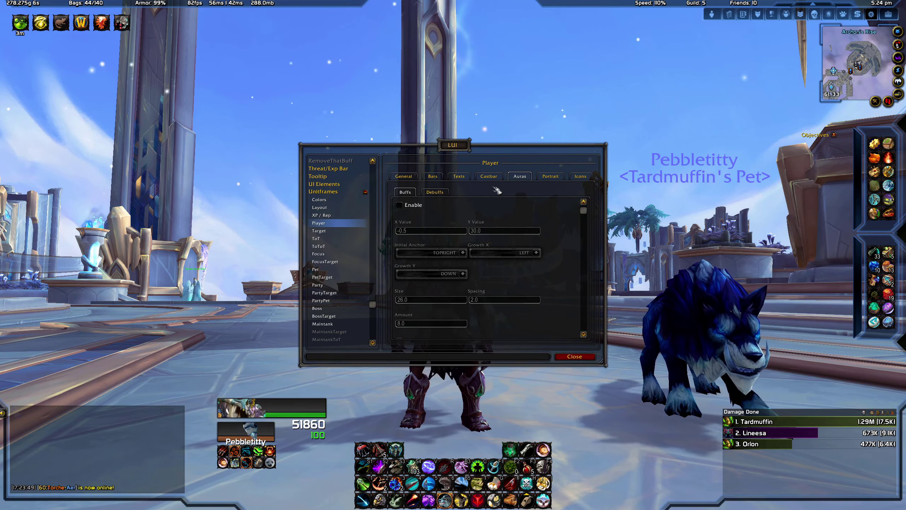
# - Turn the Player unit frame's portrait off and back on
pyautogui.click(552, 177)
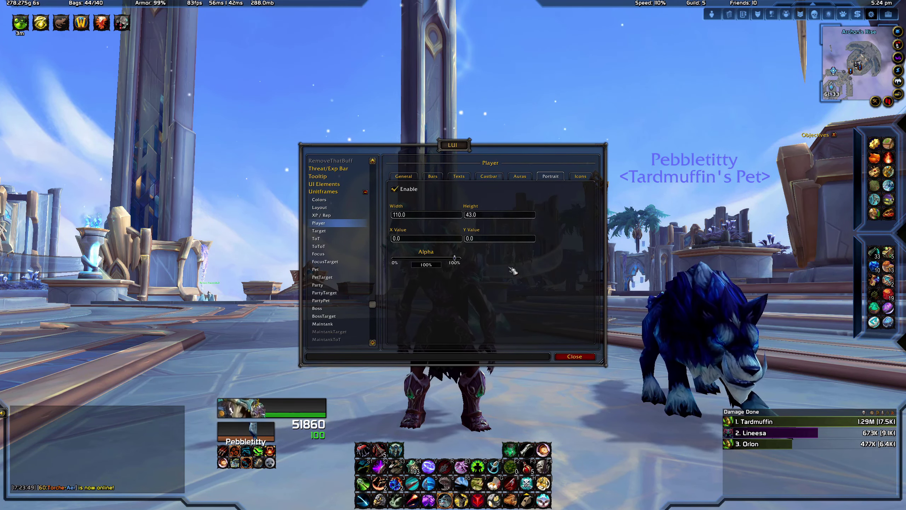
pyautogui.click(395, 189)
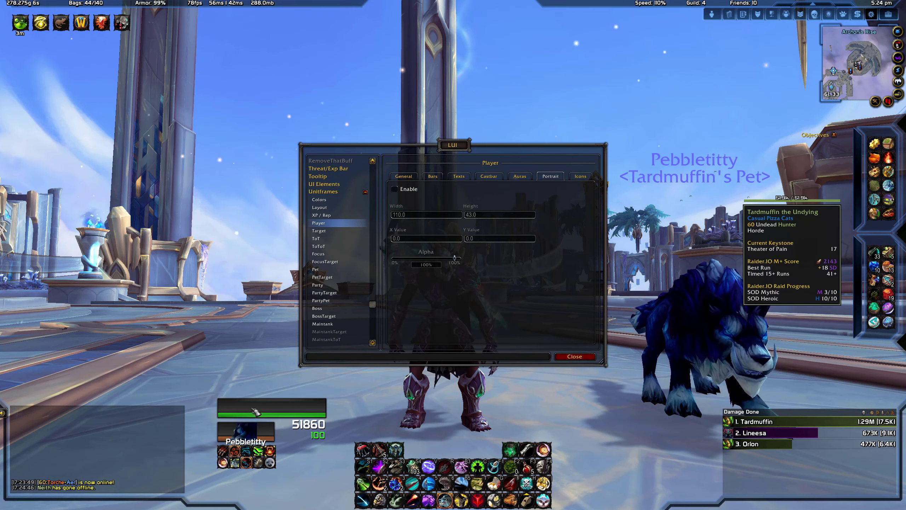
pyautogui.click(395, 189)
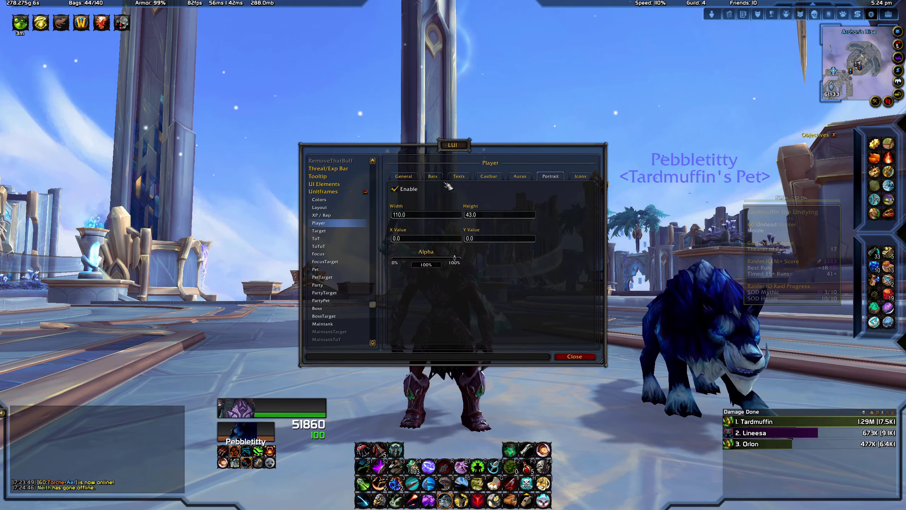
# - Set the Player unit frame's X Value to -800 in its general settings
pyautogui.click(403, 176)
pyautogui.click(426, 213)
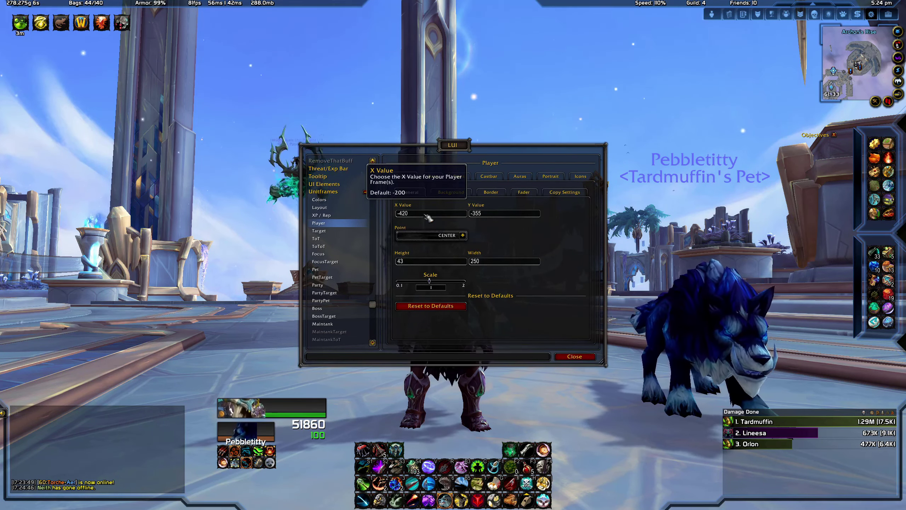
pyautogui.press('BackSpace')
pyautogui.press('BackSpace')
pyautogui.press('BackSpace')
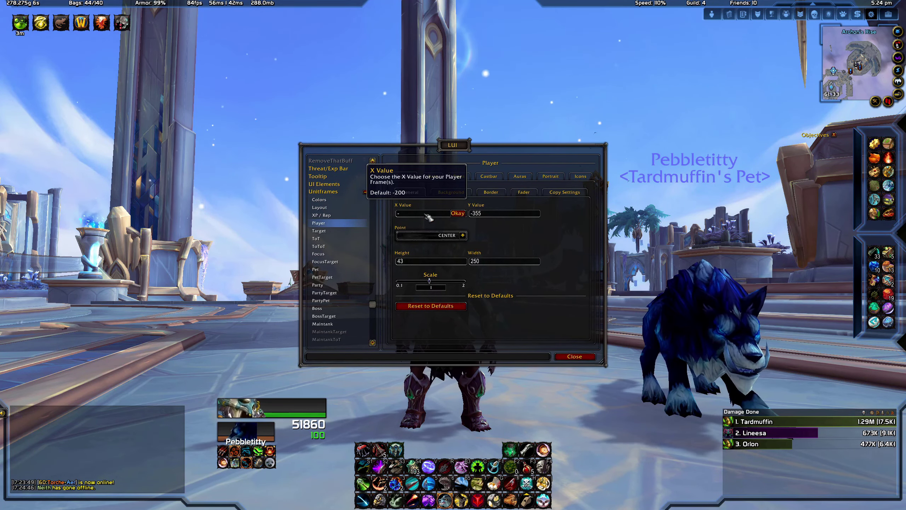
pyautogui.press('Return')
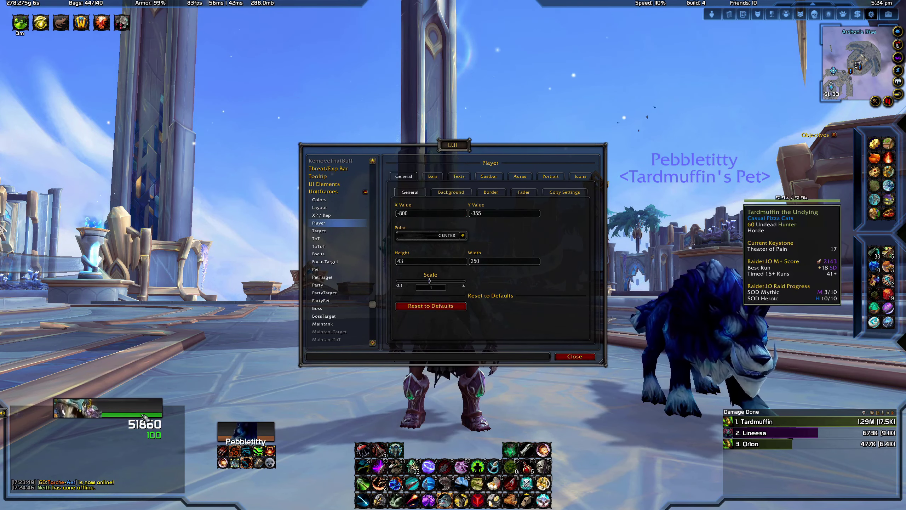
# - Set the Player unit frame's X Value back to -420
pyautogui.click(407, 214)
pyautogui.press('BackSpace')
pyautogui.press('BackSpace')
pyautogui.press('BackSpace')
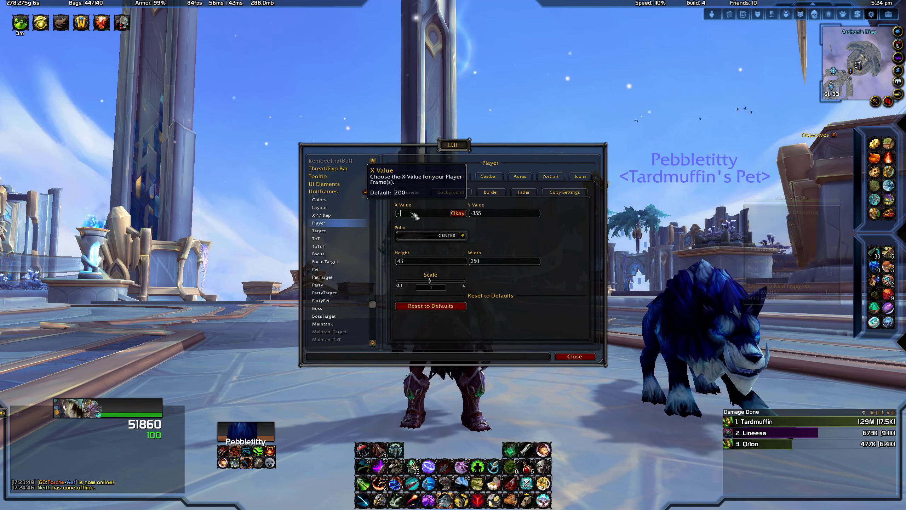
pyautogui.press('Return')
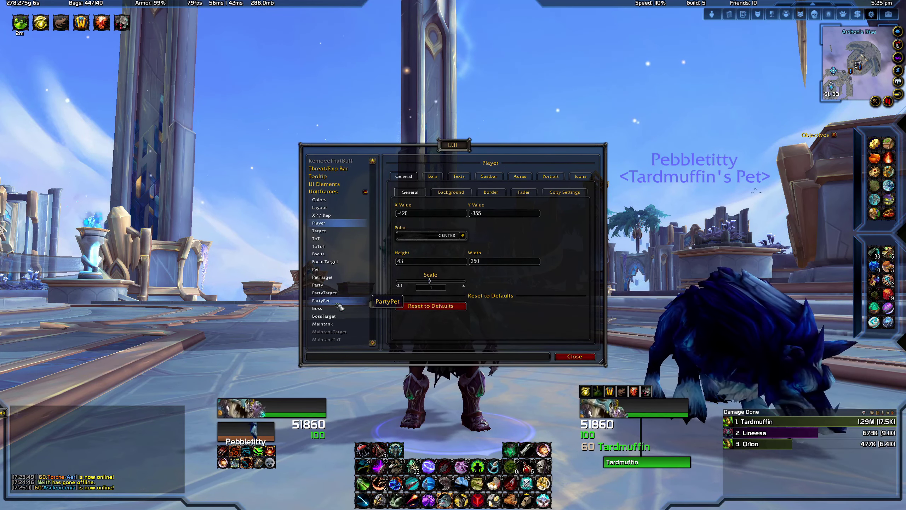
# - Collapse the Unitframes sub-pages and close the LUI options window
pyautogui.scroll(5, 338, 306)
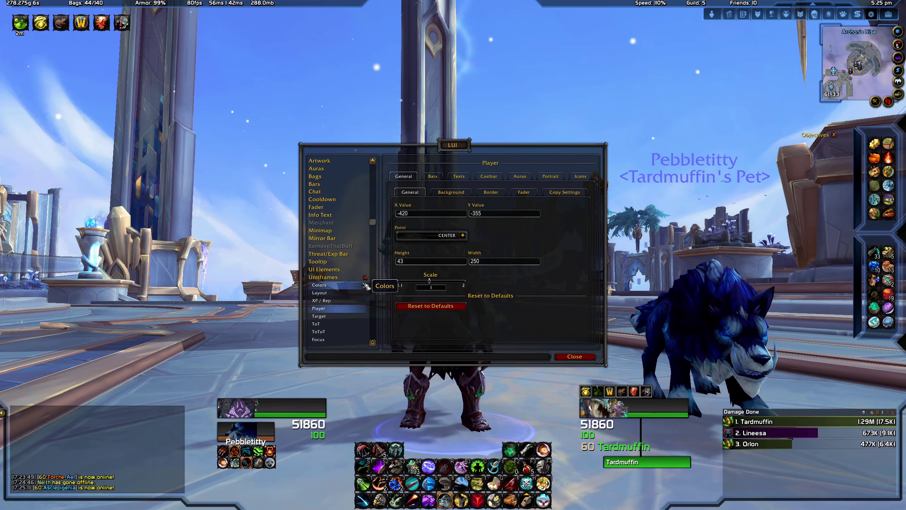
pyautogui.click(365, 277)
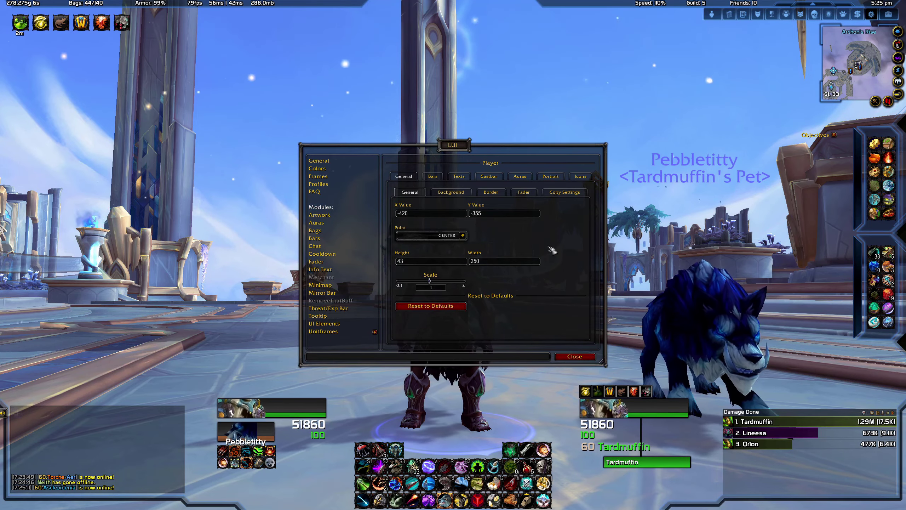
pyautogui.press('Escape')
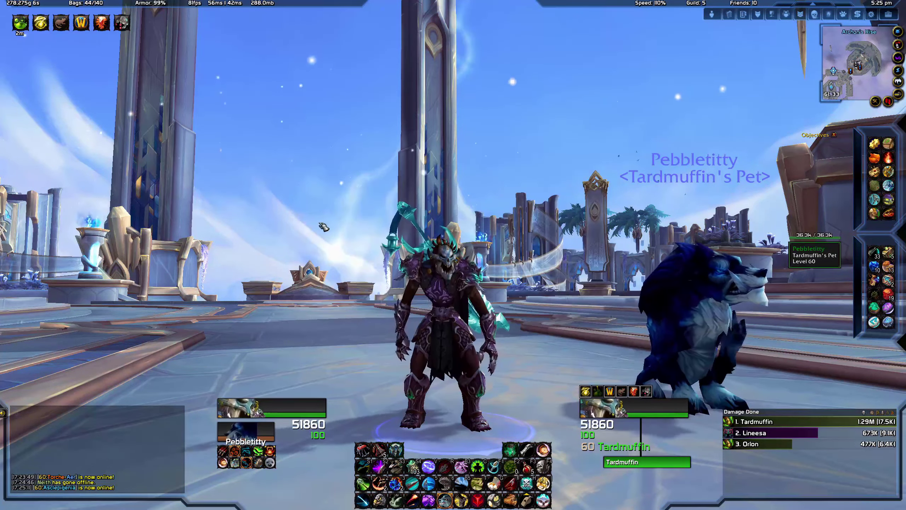
pyautogui.moveTo(334, 271); pyautogui.dragTo(321, 192)
pyautogui.click(461, 212)
pyautogui.moveTo(443, 442); pyautogui.dragTo(478, 471)
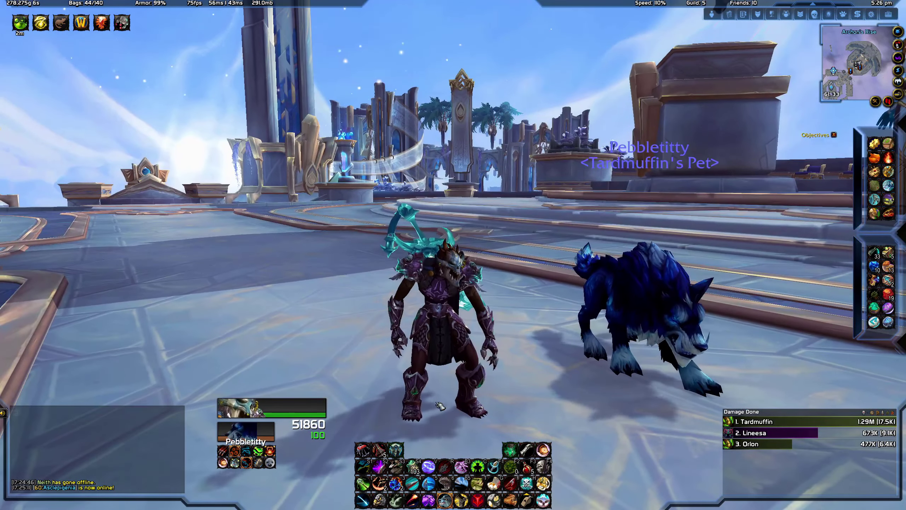
pyautogui.moveTo(451, 357); pyautogui.dragTo(450, 356)
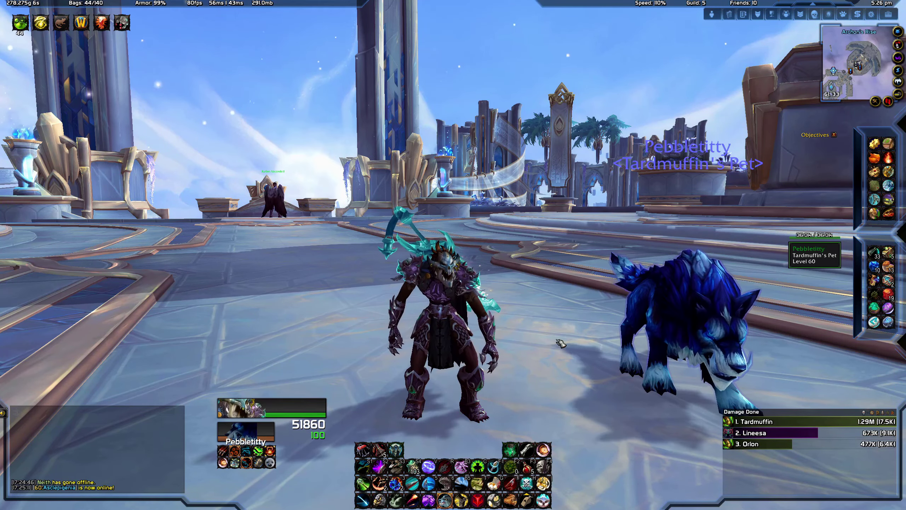
pyautogui.moveTo(549, 340); pyautogui.dragTo(490, 242)
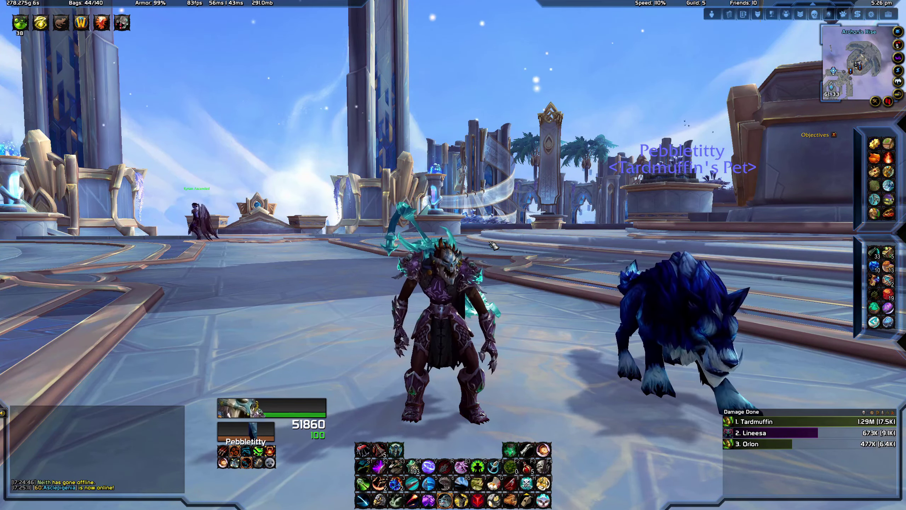
pyautogui.moveTo(781, 423)
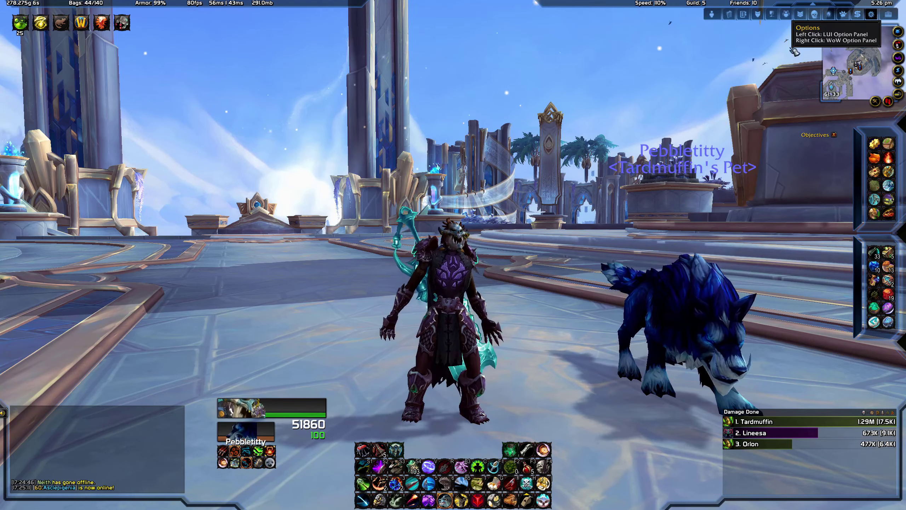
# - Reopen the LUI options and display the Module List
pyautogui.click(870, 14)
pyautogui.click(321, 192)
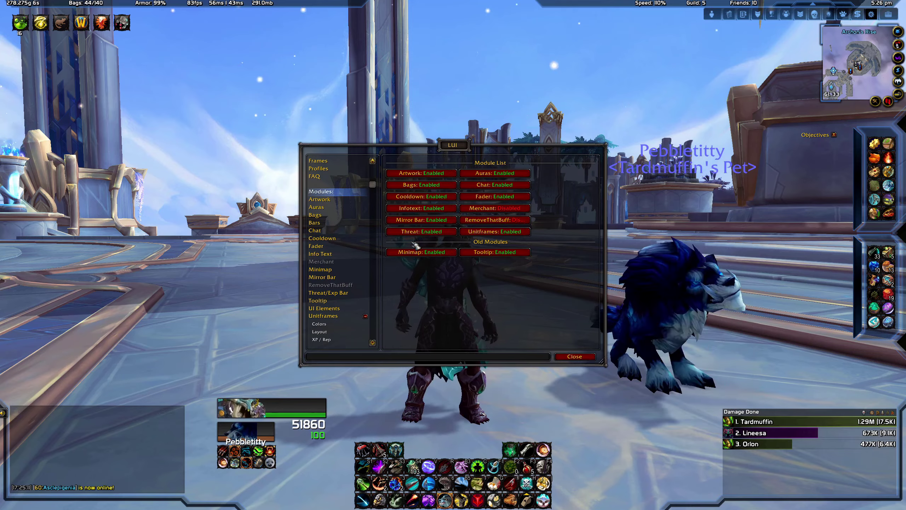
# - Display the Artwork module's settings and close the LUI options window
pyautogui.click(334, 201)
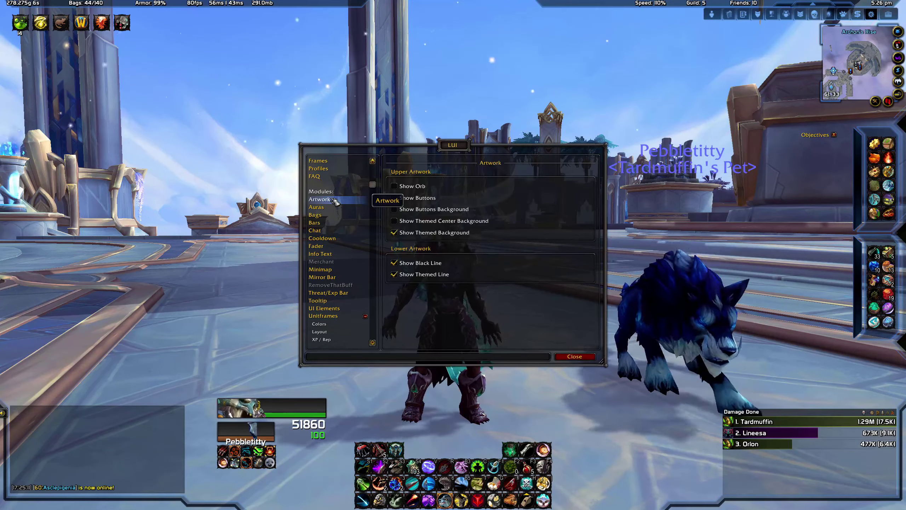
pyautogui.click(572, 355)
# - View the spell breakdown of the first entry in the Damage Done meter
pyautogui.moveTo(663, 350); pyautogui.dragTo(768, 417)
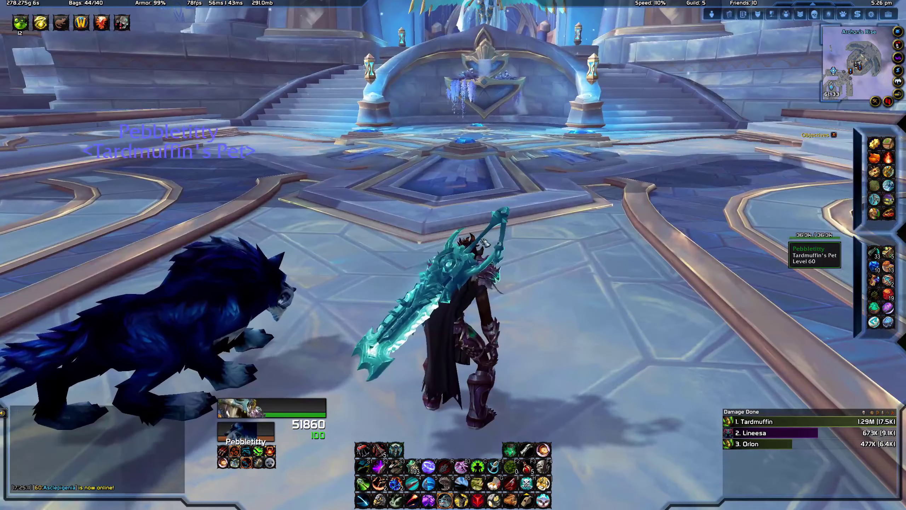
pyautogui.moveTo(771, 421)
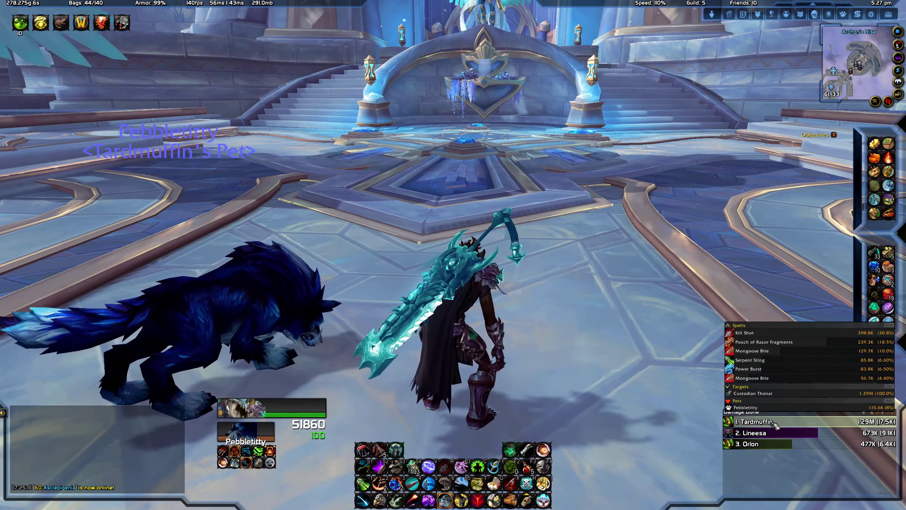
pyautogui.moveTo(544, 265); pyautogui.dragTo(364, 246)
pyautogui.moveTo(584, 267); pyautogui.dragTo(556, 266)
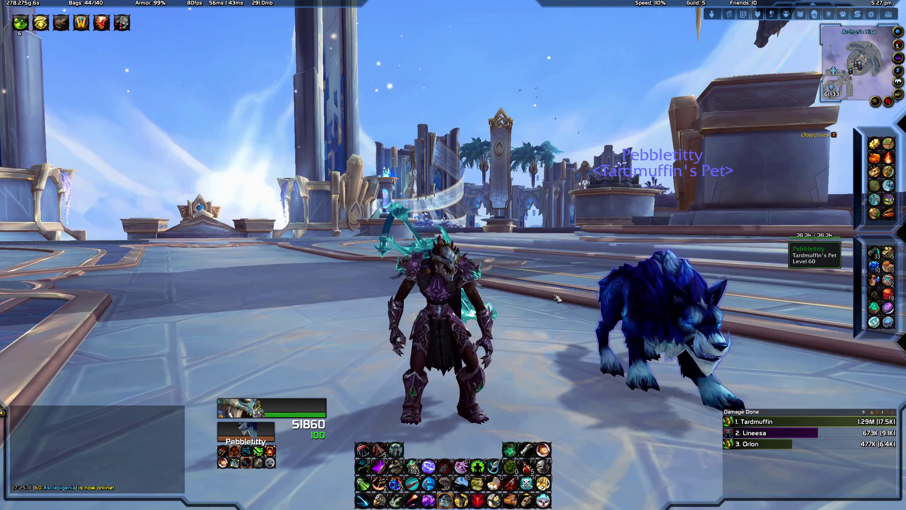
# - Reopen the LUI options, display the Module List once more and close the window
pyautogui.click(871, 14)
pyautogui.click(321, 192)
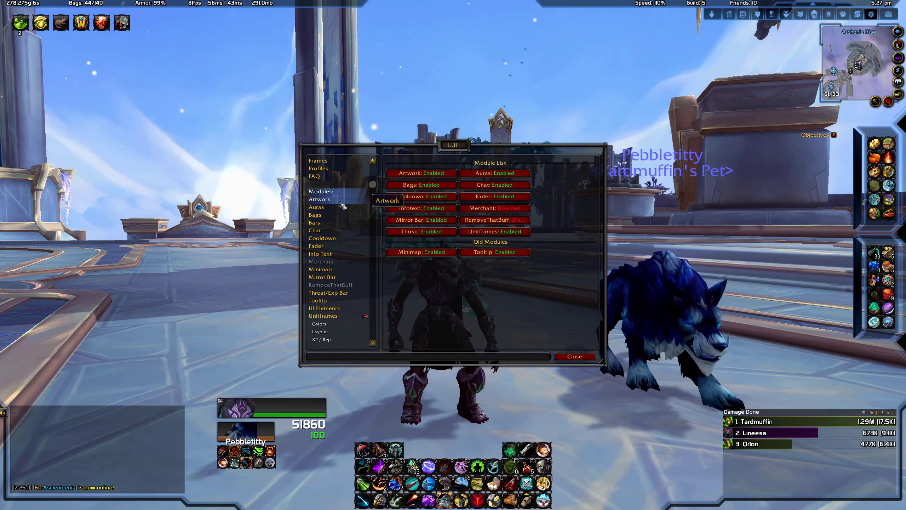
pyautogui.press('Escape')
pyautogui.moveTo(660, 304); pyautogui.dragTo(410, 298)
pyautogui.scroll(-5, 470, 300)
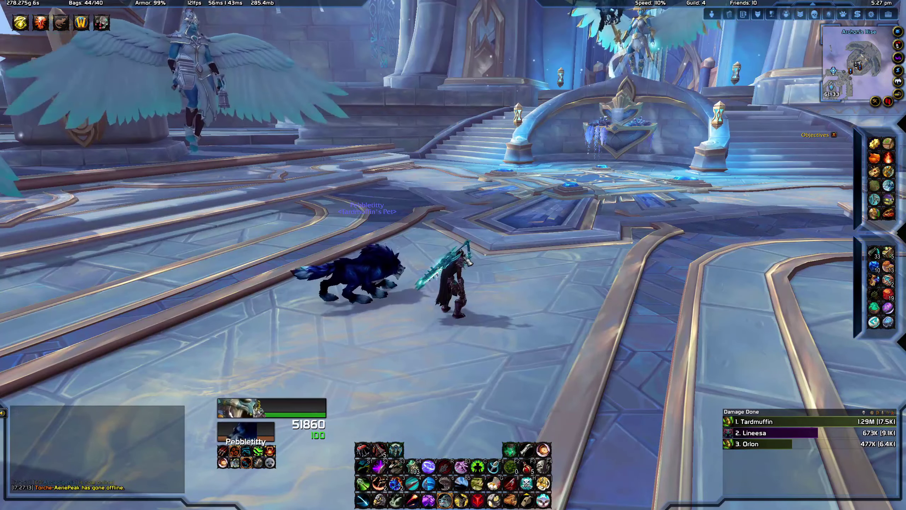
pyautogui.moveTo(467, 260); pyautogui.dragTo(507, 244)
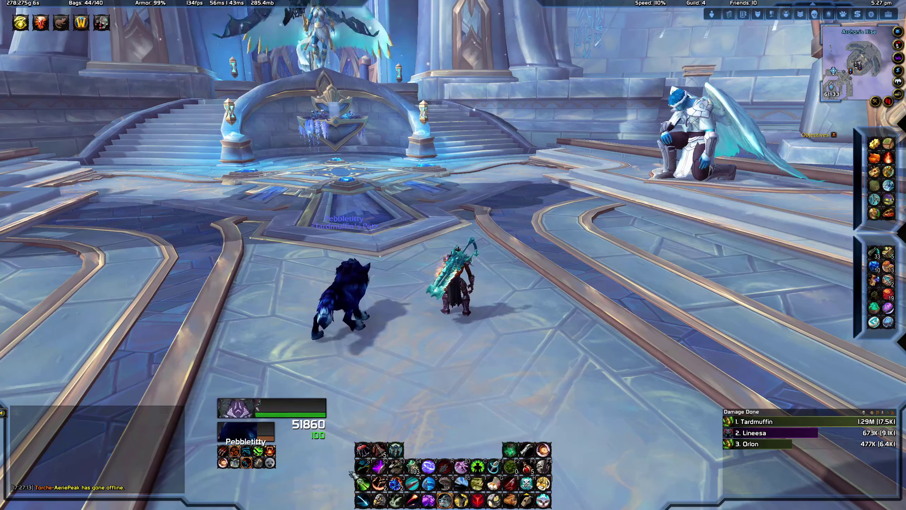
pyautogui.moveTo(381, 417); pyautogui.dragTo(164, 401)
pyautogui.moveTo(460, 325); pyautogui.dragTo(649, 327)
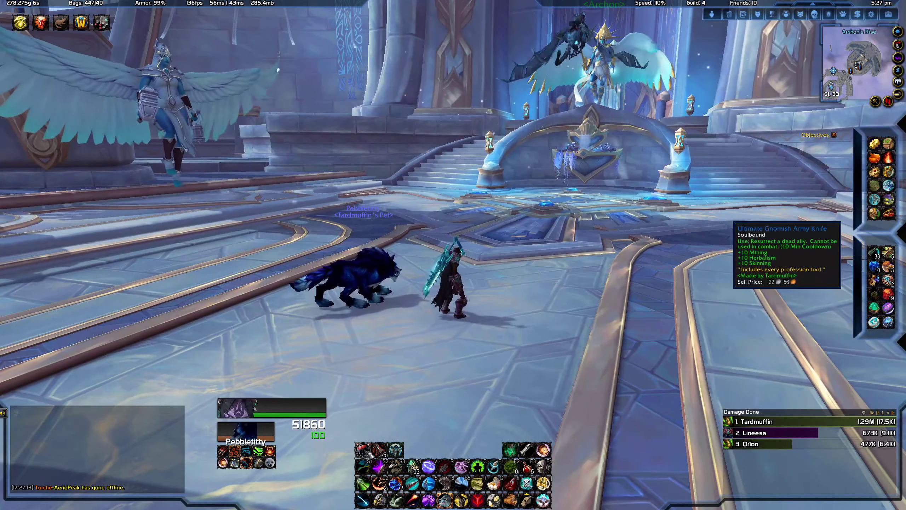
pyautogui.moveTo(450, 316); pyautogui.dragTo(558, 322)
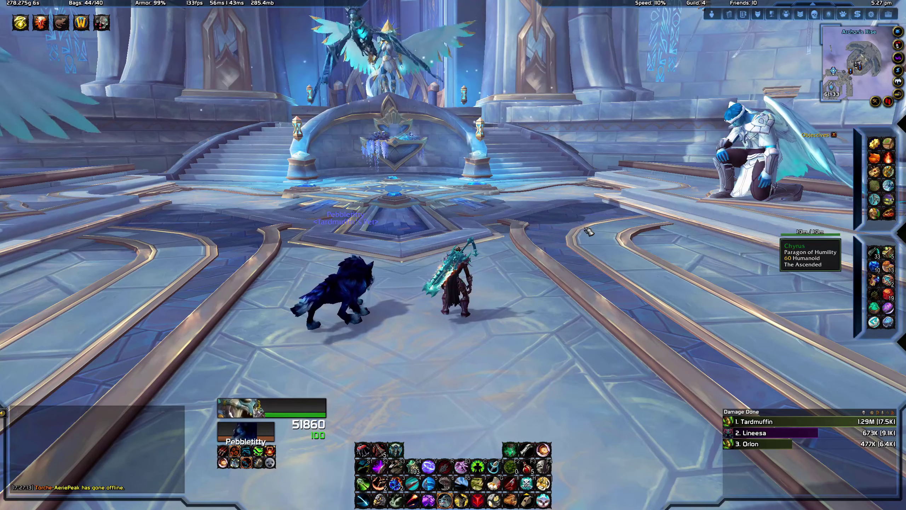
pyautogui.moveTo(231, 101); pyautogui.dragTo(471, 62)
pyautogui.scroll(3, 477, 202)
pyautogui.moveTo(477, 203); pyautogui.dragTo(457, 202)
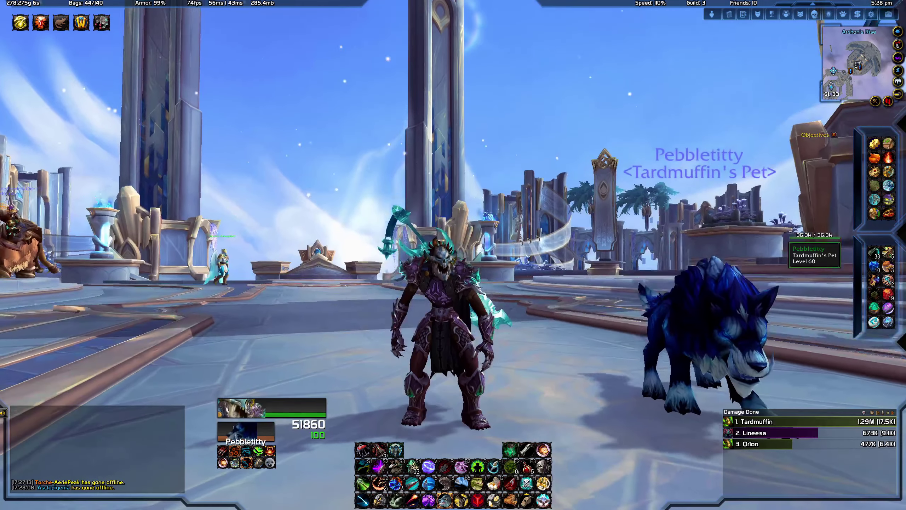
# - Display the NameplateSCT addon's settings in the game's Interface options, and close the window without saving
pyautogui.press('Escape')
pyautogui.click(452, 240)
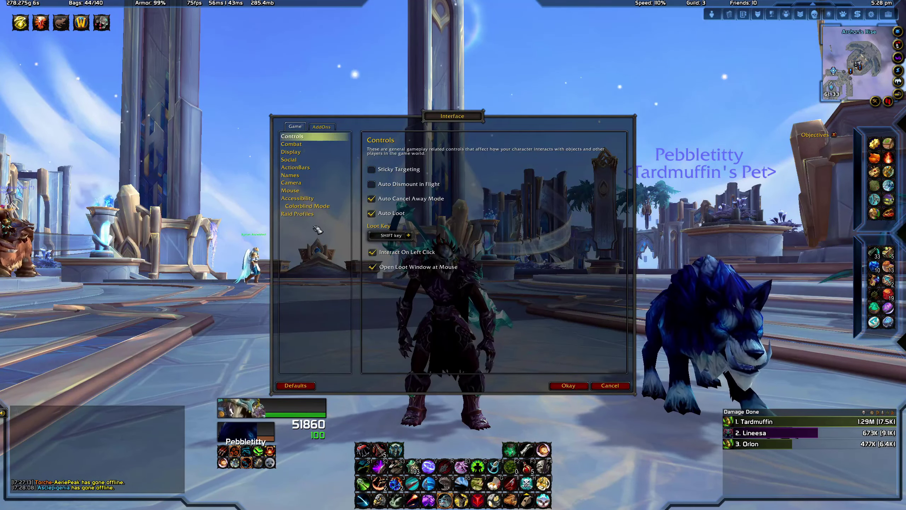
pyautogui.click(314, 237)
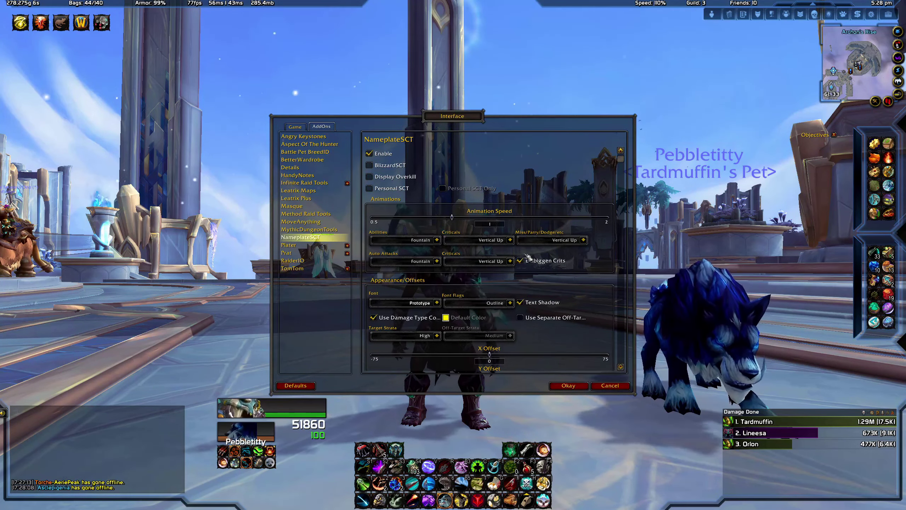
pyautogui.click(613, 386)
pyautogui.press('Escape')
# - Summon the Time-Lost Proto-Drake mount and fly from Archon's Rise to the training dummies at Valiant's Path
pyautogui.rightClick(572, 233)
pyautogui.press('F5')
pyautogui.scroll(-4, 546, 246)
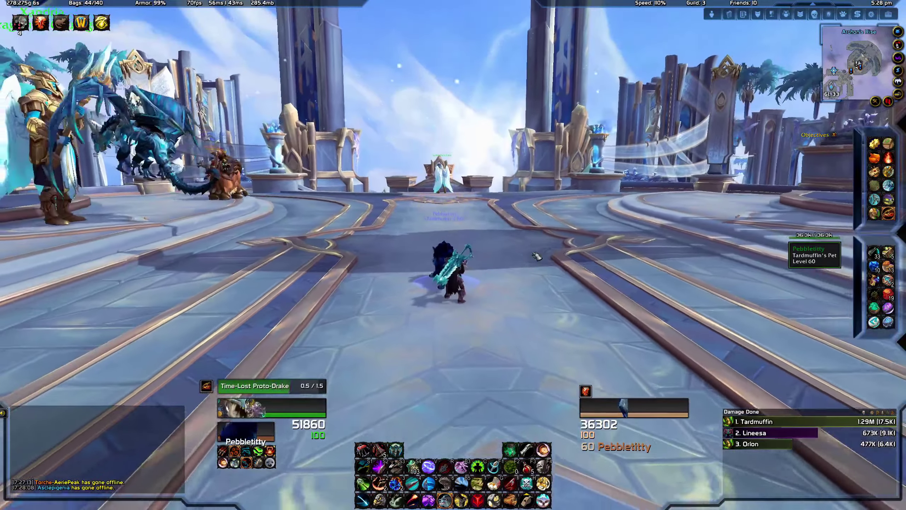
pyautogui.rightClick(494, 300)
pyautogui.press('space')
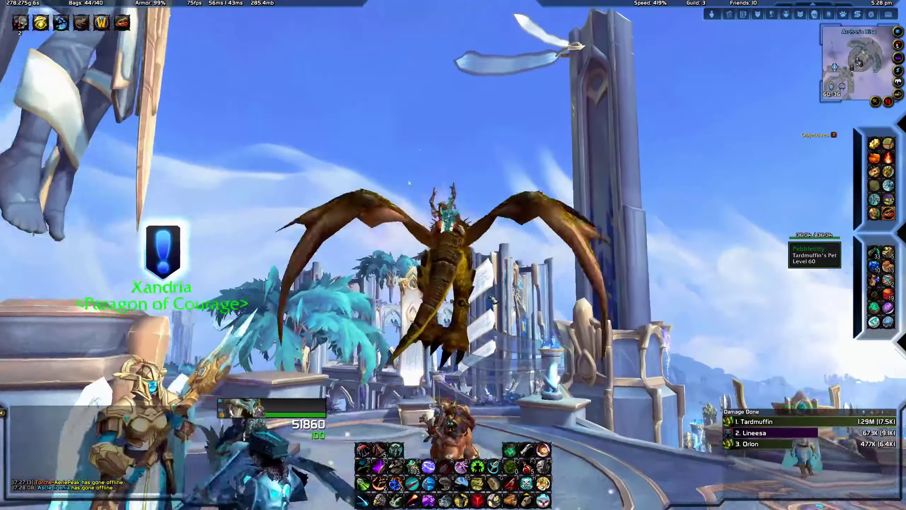
pyautogui.rightClick(493, 300)
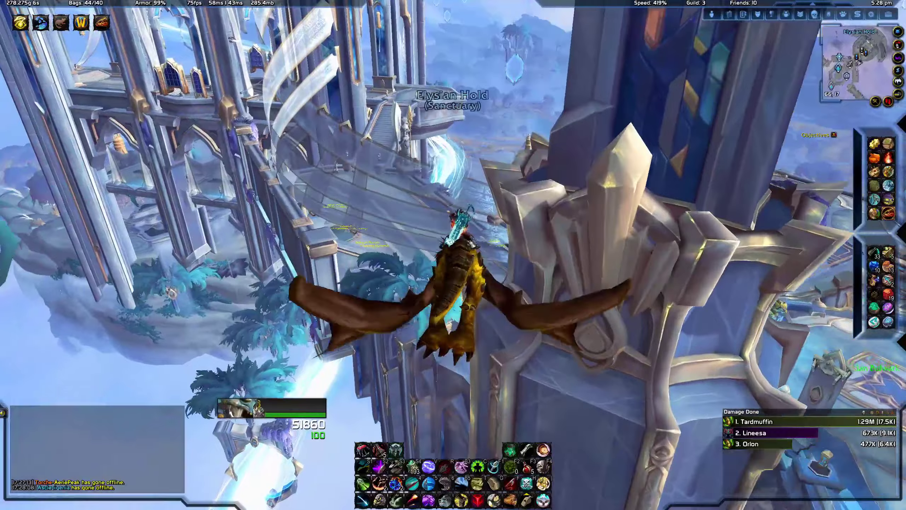
pyautogui.press('w')
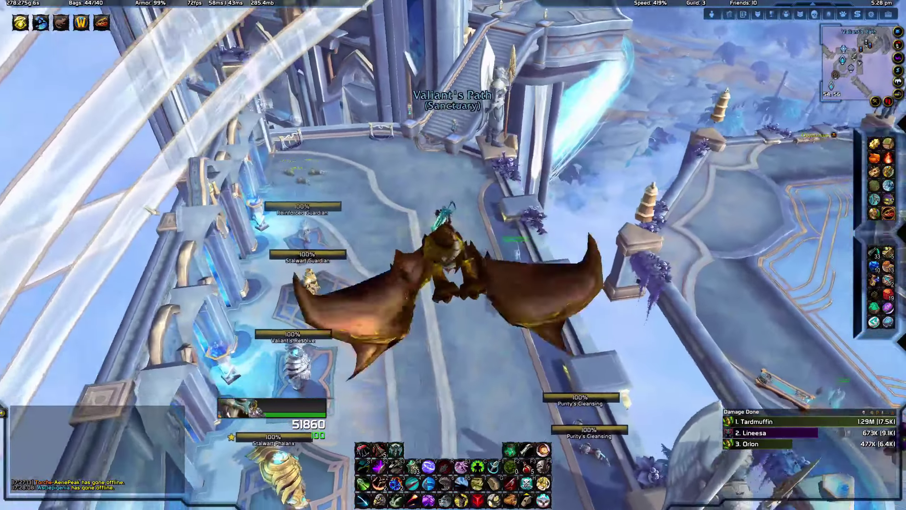
pyautogui.press('d')
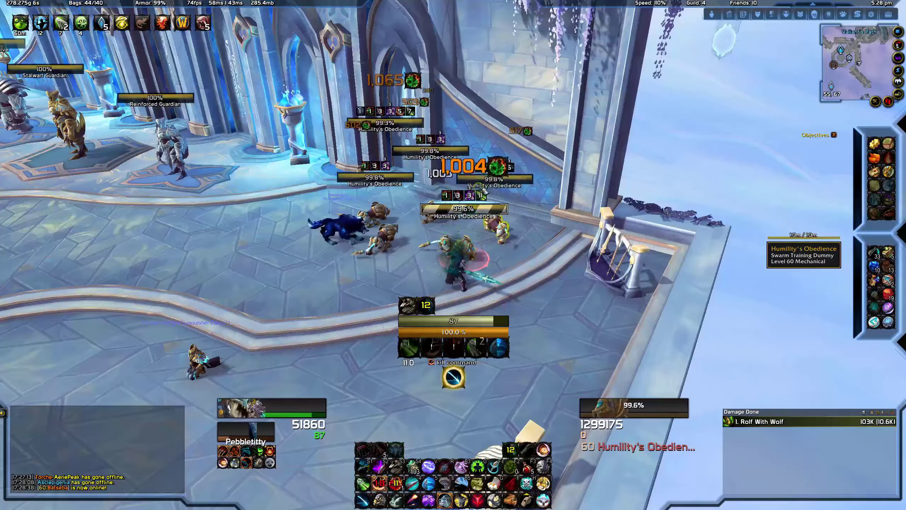
# - Attack the Humility's Obedience training dummies with varied abilities, switching targets to demonstrate the floating damage numbers on their nameplates
pyautogui.press('3')
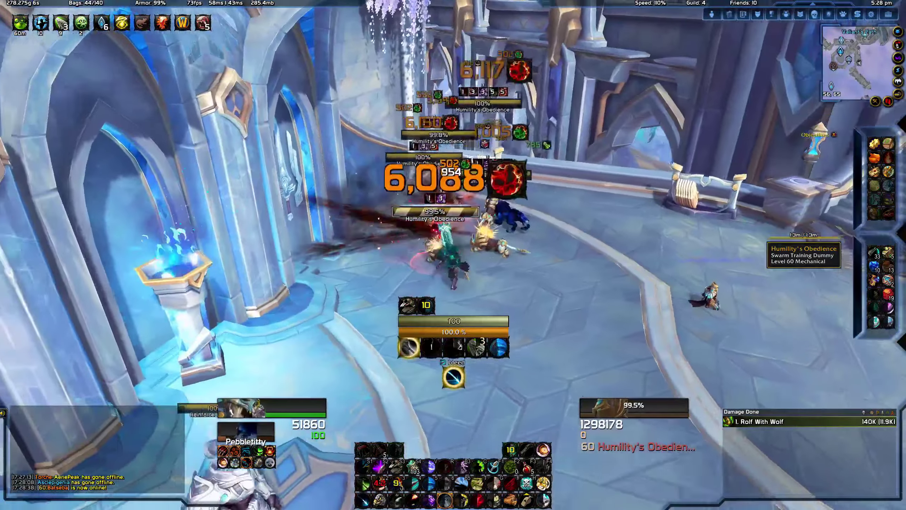
pyautogui.press('5')
pyautogui.press('2')
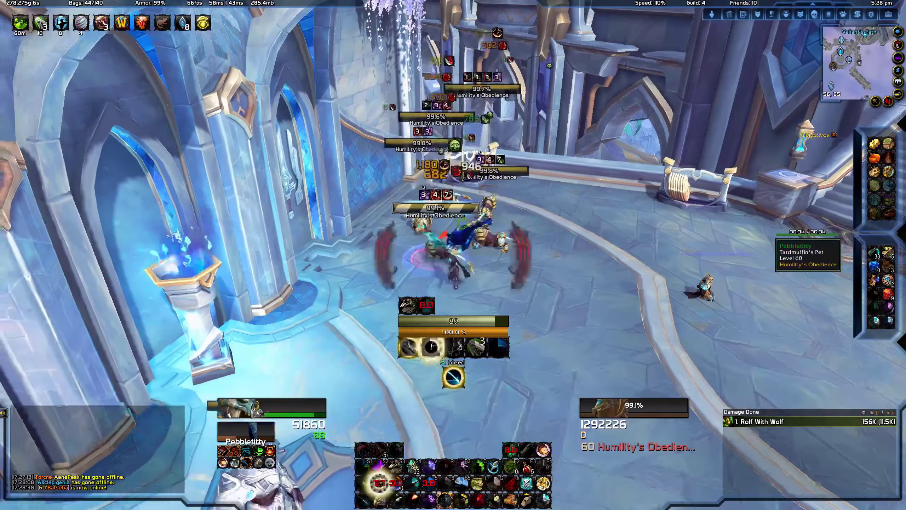
pyautogui.press('Tab')
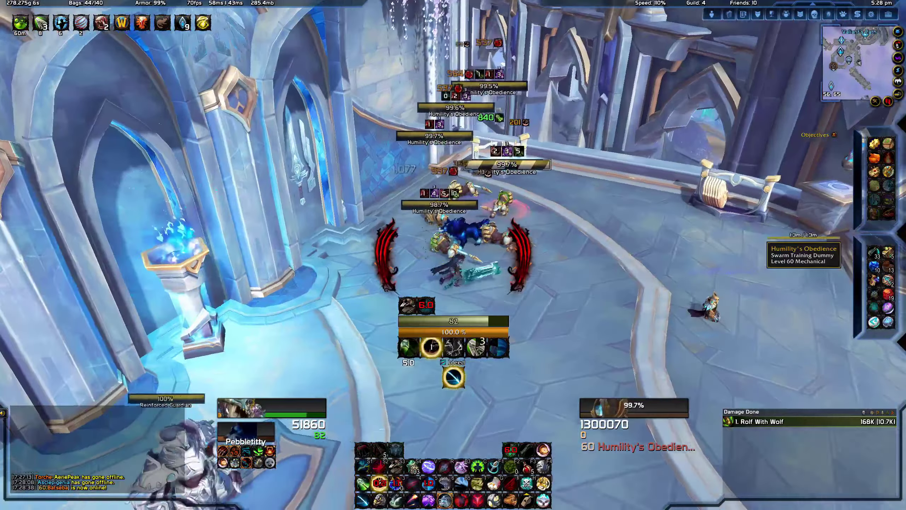
pyautogui.press('1')
pyautogui.press('Tab')
pyautogui.press('1')
pyautogui.click(502, 199)
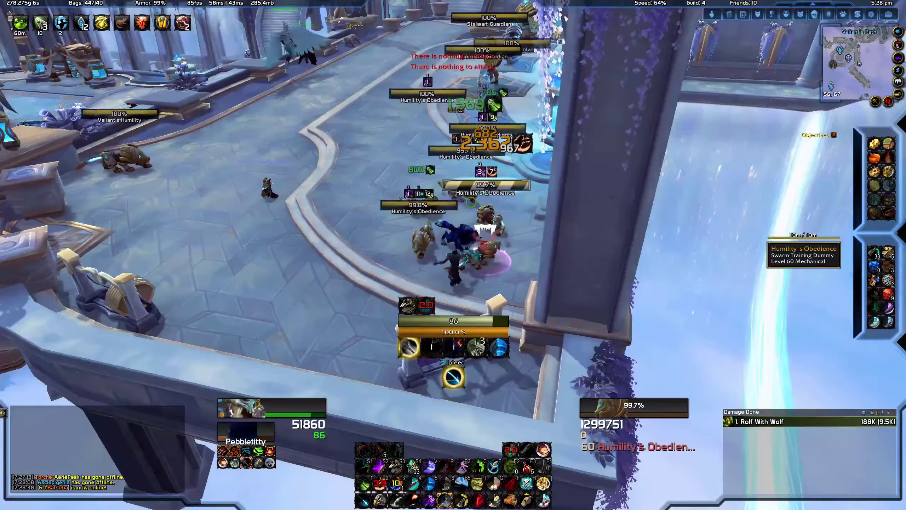
pyautogui.press('3')
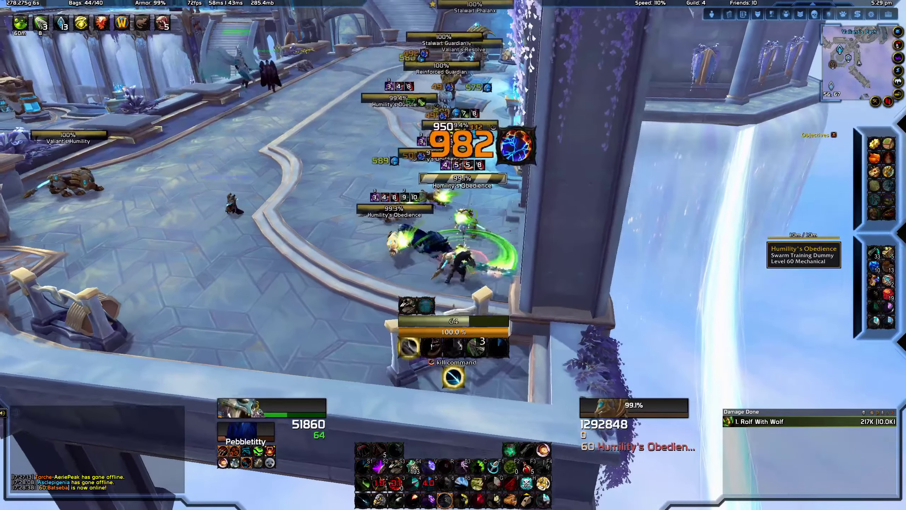
pyautogui.press('Tab')
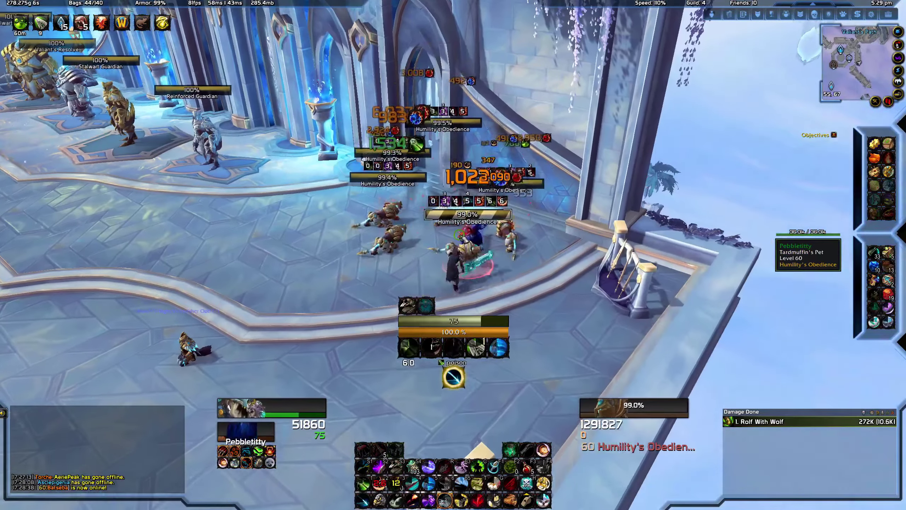
pyautogui.press('Tab')
pyautogui.press('2')
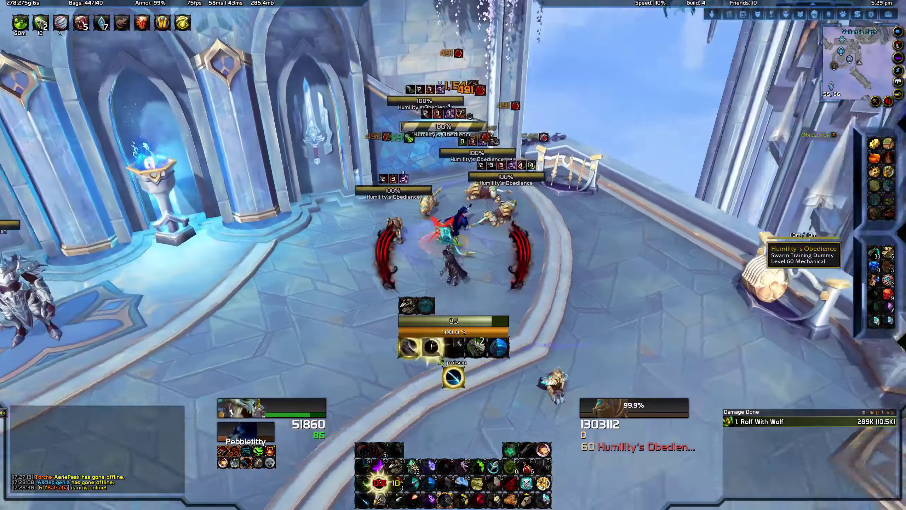
pyautogui.press('5')
pyautogui.press('Tab')
pyautogui.press('1')
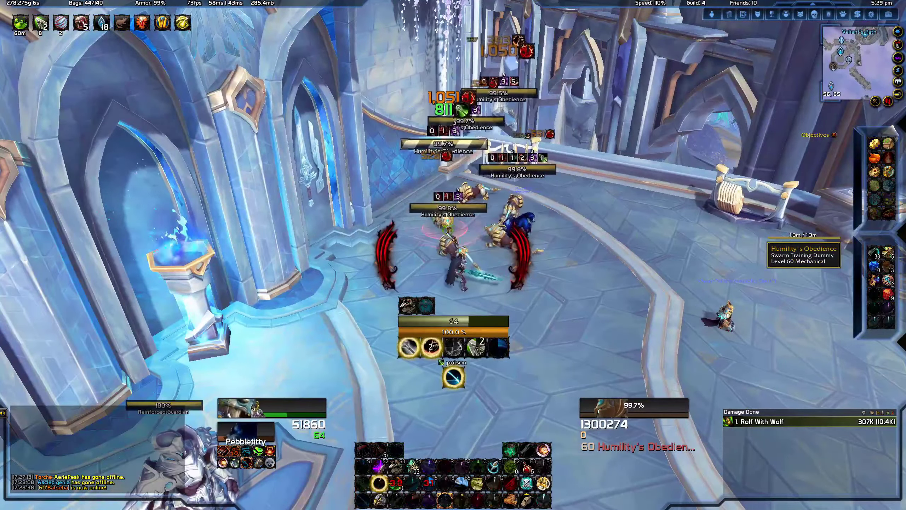
pyautogui.press('Tab')
pyautogui.press('2')
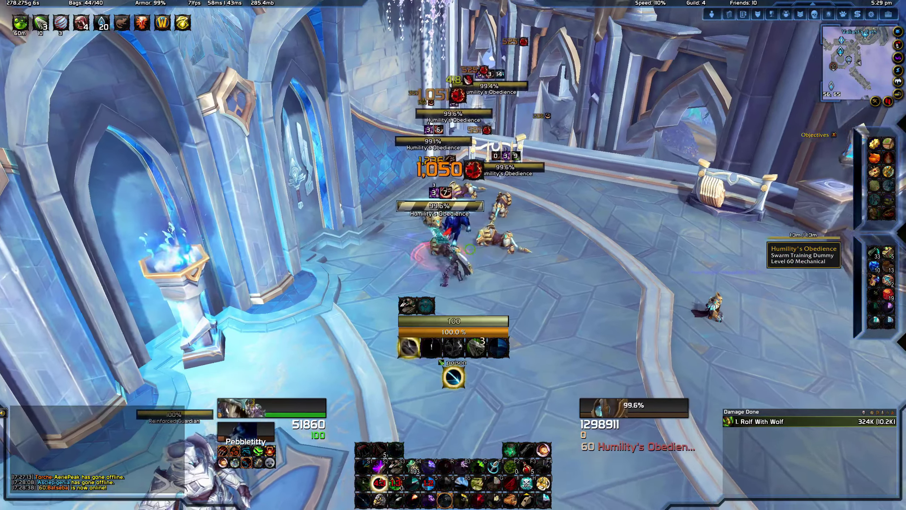
pyautogui.press('5')
pyautogui.press('a')
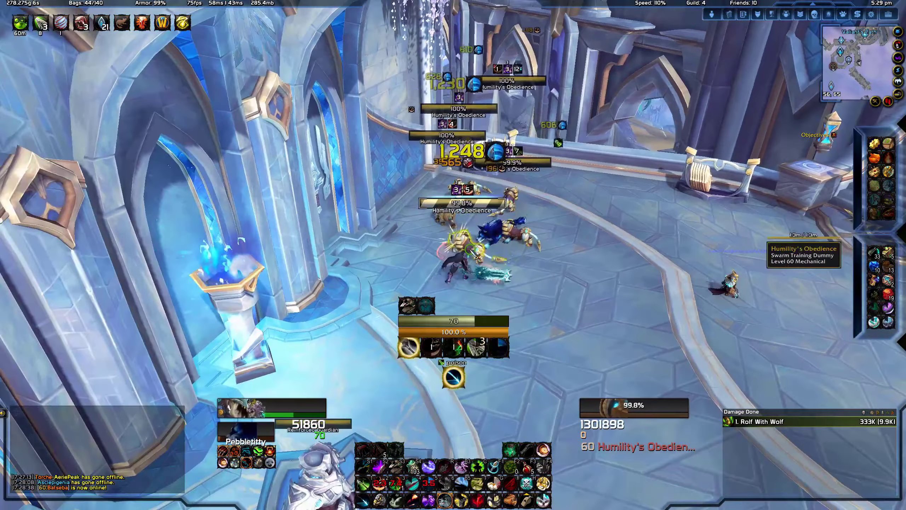
pyautogui.press('Tab')
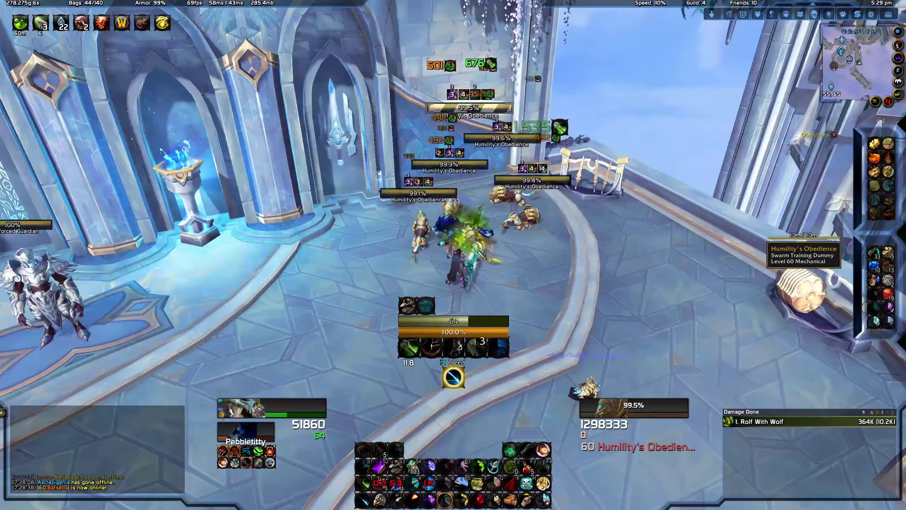
pyautogui.press('1')
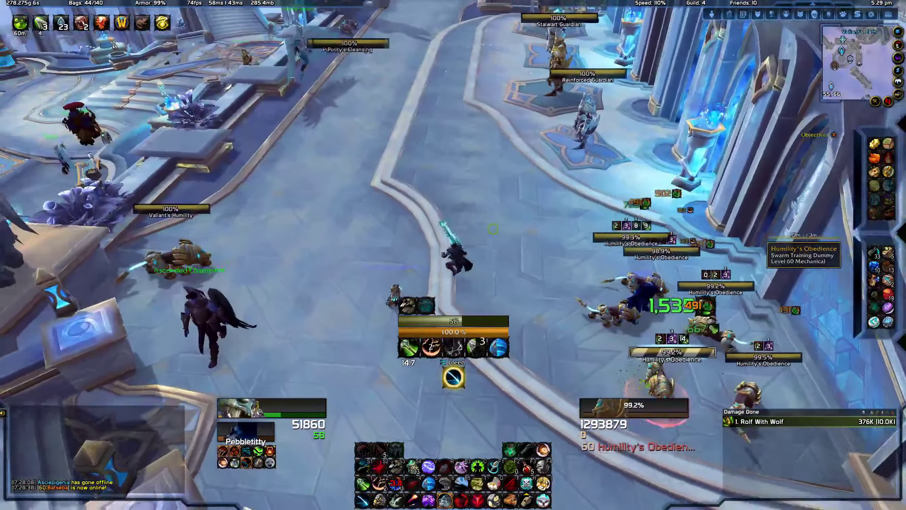
# - Move away from the training dummies and drop combat with Feign Death
pyautogui.press('a')
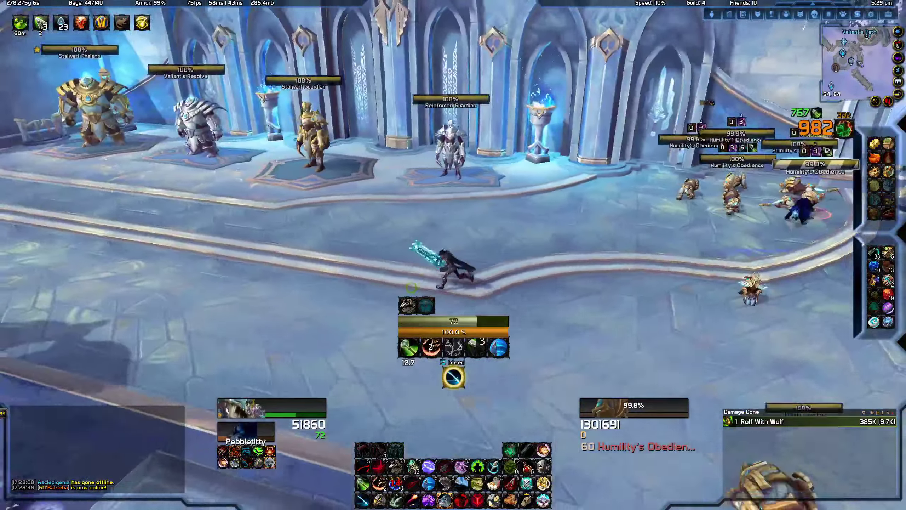
pyautogui.press('h')
pyautogui.press('Escape')
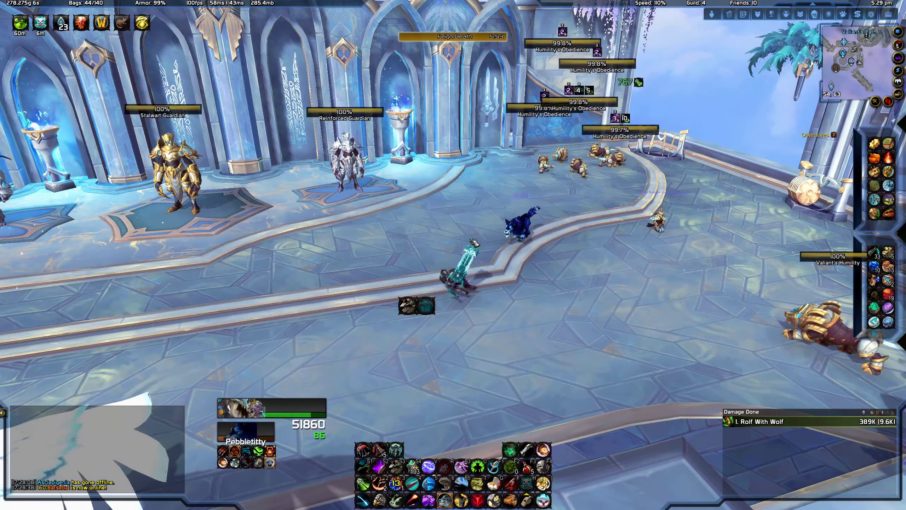
# - Reopen the NameplateSCT settings and examine the animation, appearance, icon, text formatting and sizing options
pyautogui.press('Escape')
pyautogui.click(468, 238)
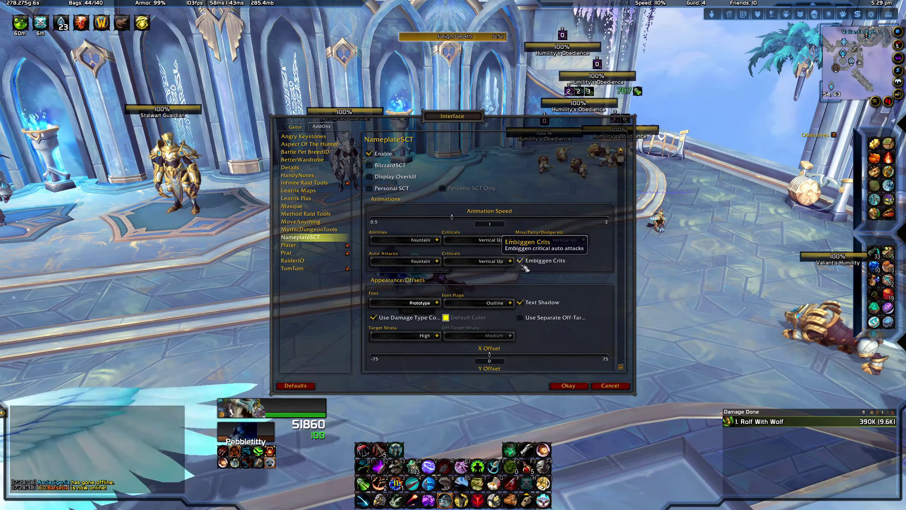
pyautogui.scroll(-6, 481, 247)
pyautogui.scroll(-1, 554, 262)
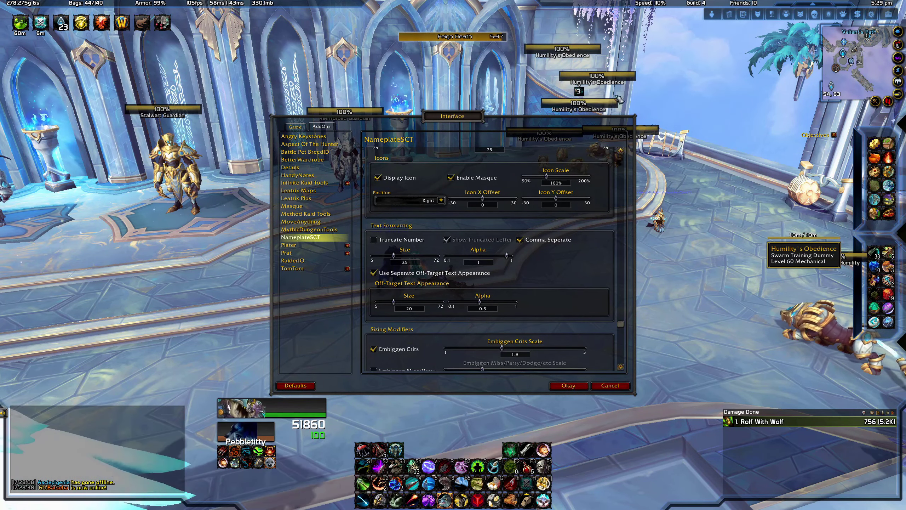
pyautogui.scroll(6, 532, 287)
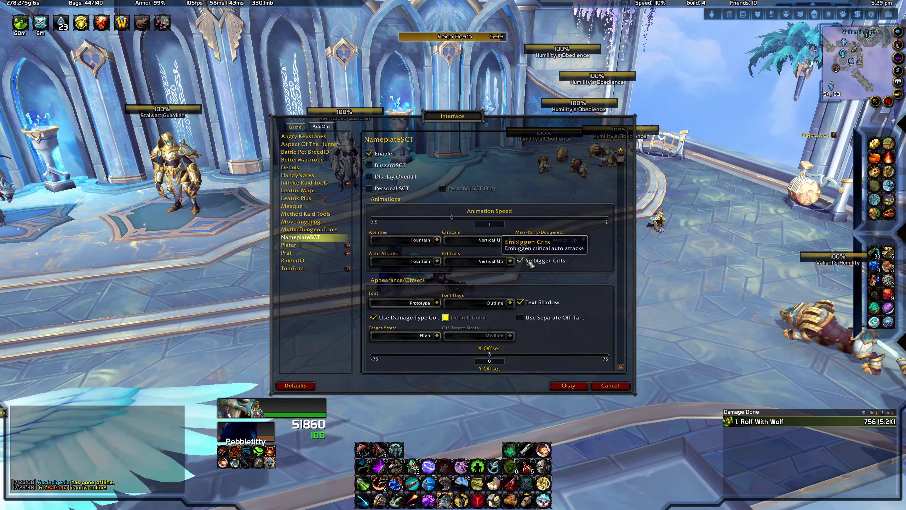
pyautogui.scroll(-2, 537, 266)
pyautogui.scroll(-4, 540, 274)
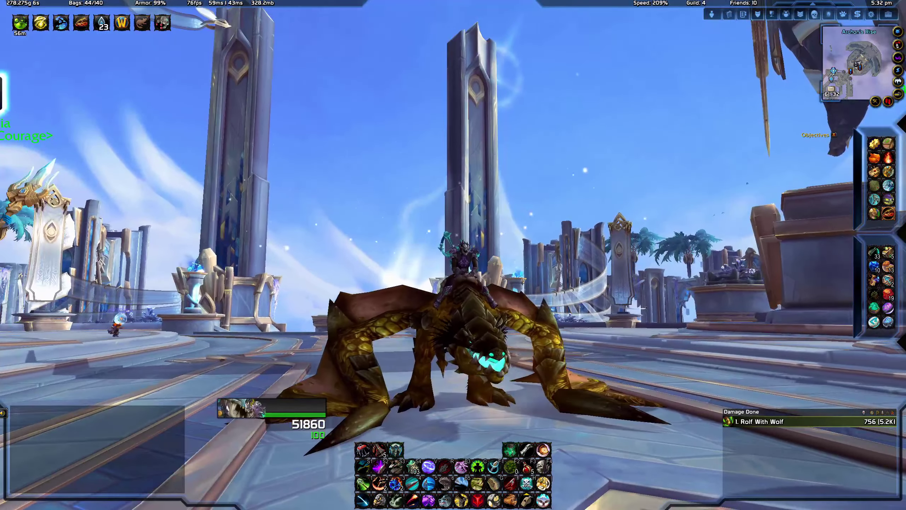
# - Reopen the Interface options' addon list and display the Aspect Of The Hunter settings
pyautogui.press('Escape')
pyautogui.click(449, 246)
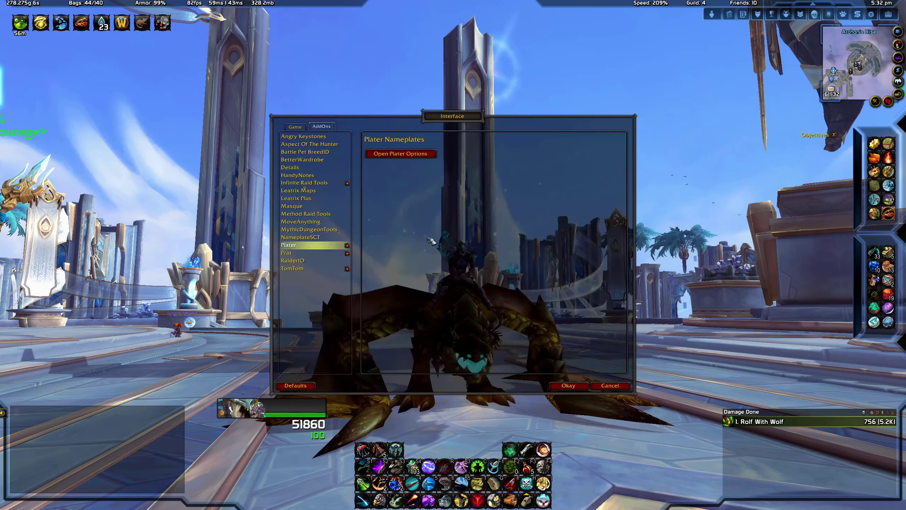
pyautogui.click(309, 144)
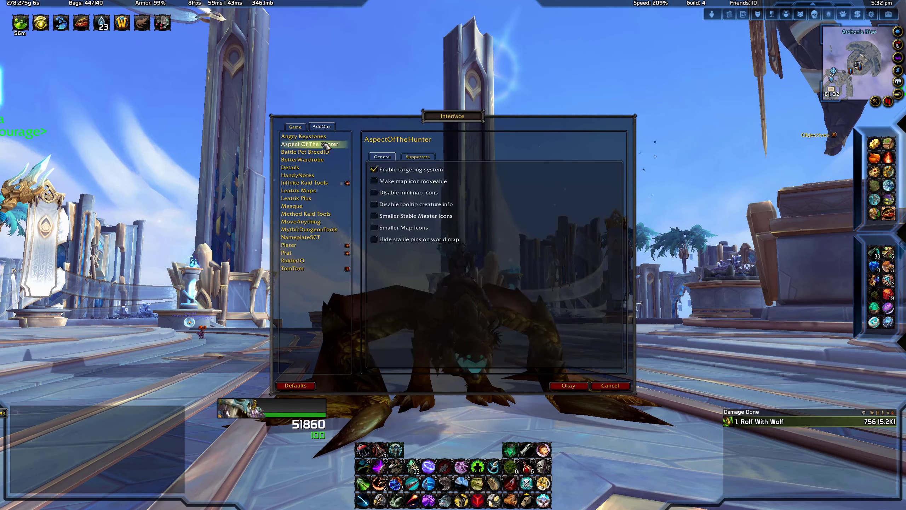